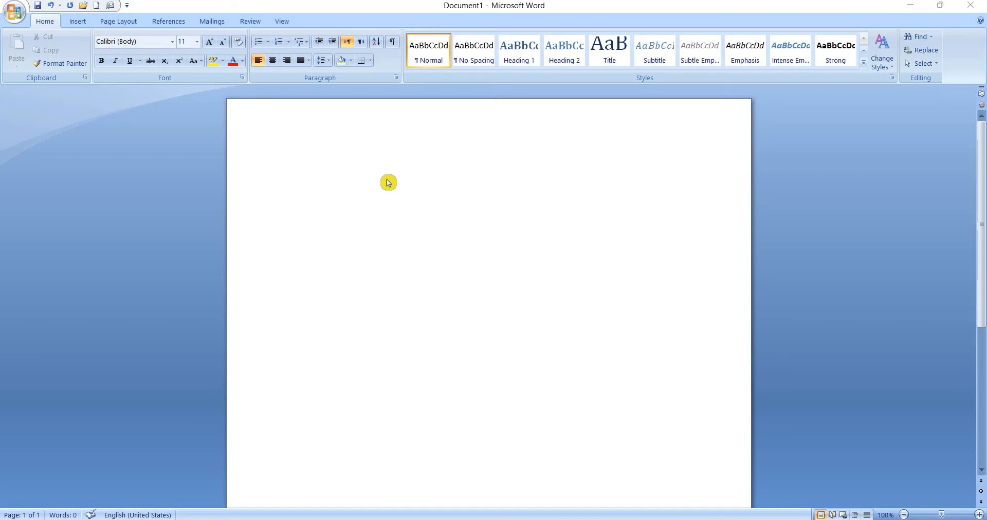
Insert a table of ten columns and eight rows, and resize it to be narrower with taller rows.
click(75, 23)
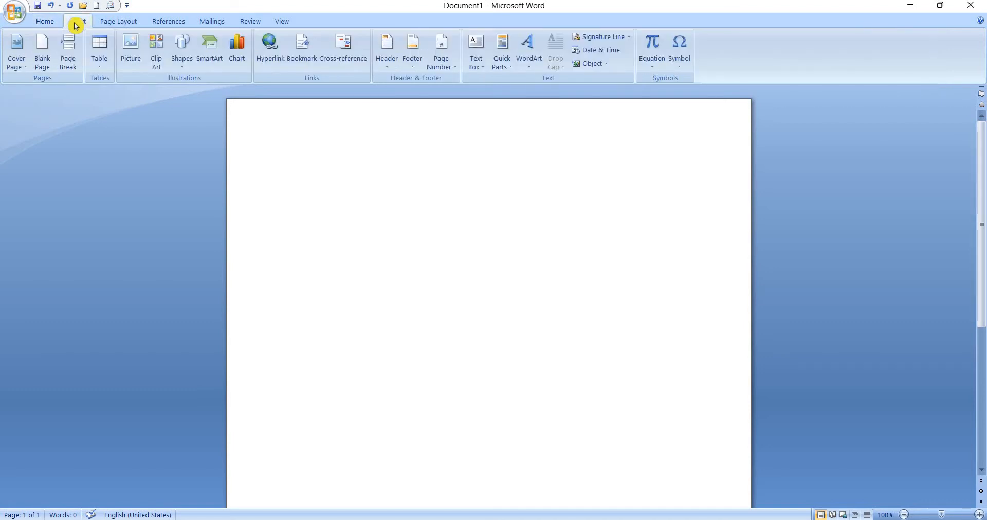
click(99, 64)
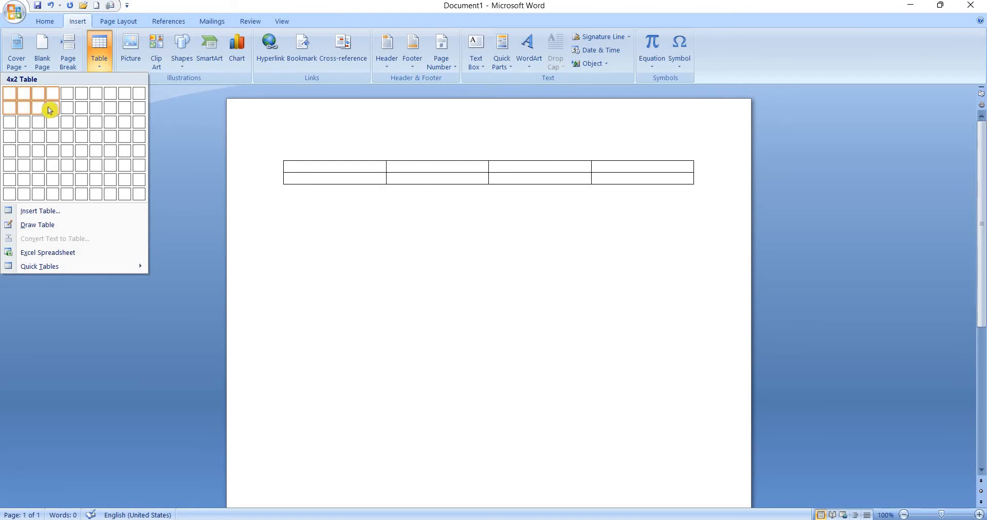
click(140, 199)
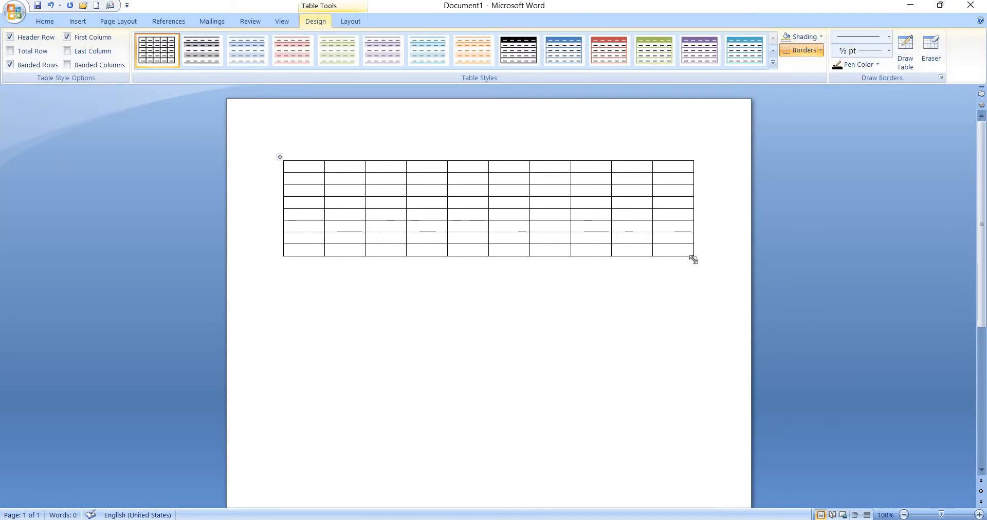
drag(695, 258, 481, 230)
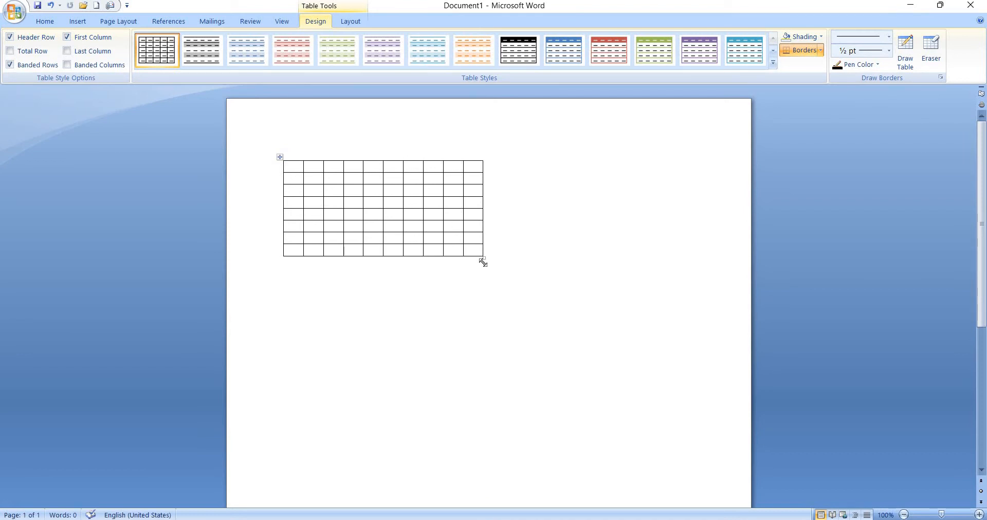
drag(483, 262, 534, 344)
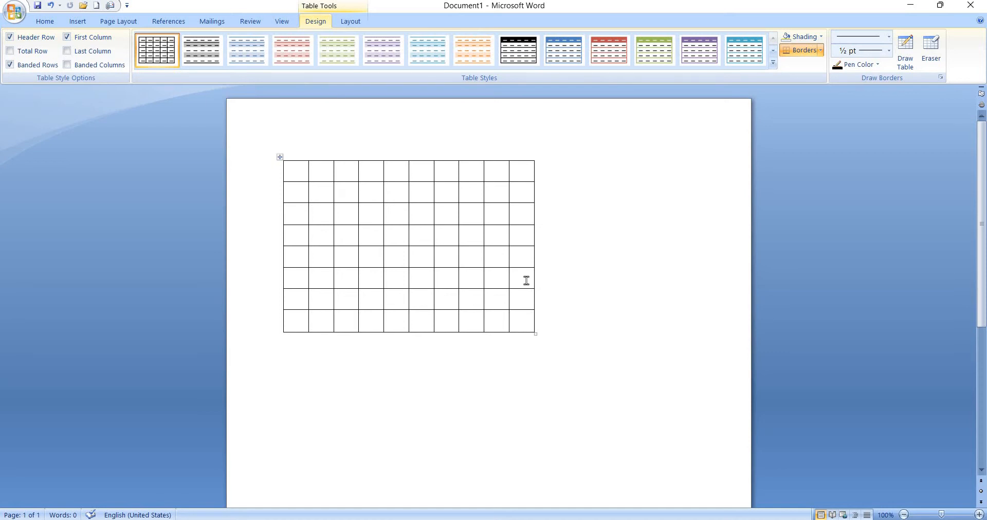
Delete the whole table from the document.
key(ctrl+a)
key(Delete)
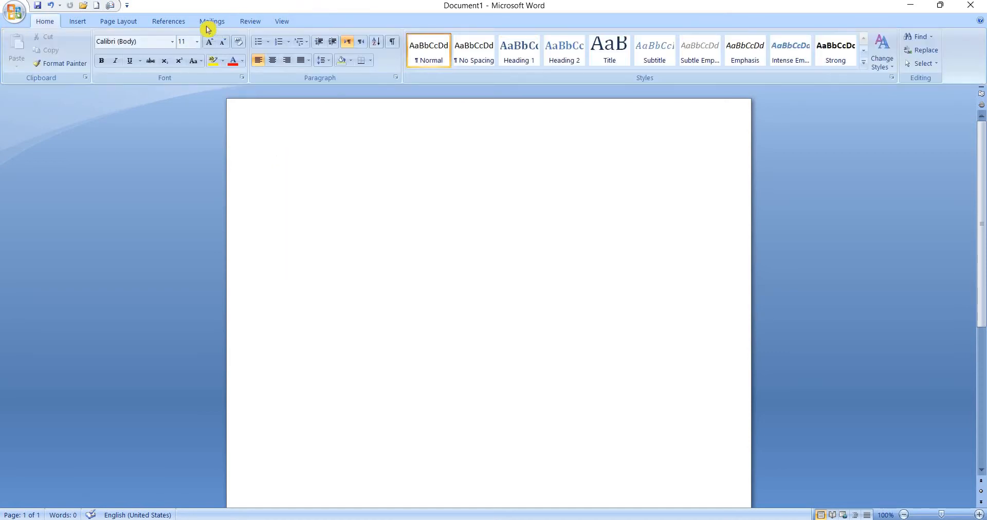
Insert a table of seven columns and eight rows.
click(78, 21)
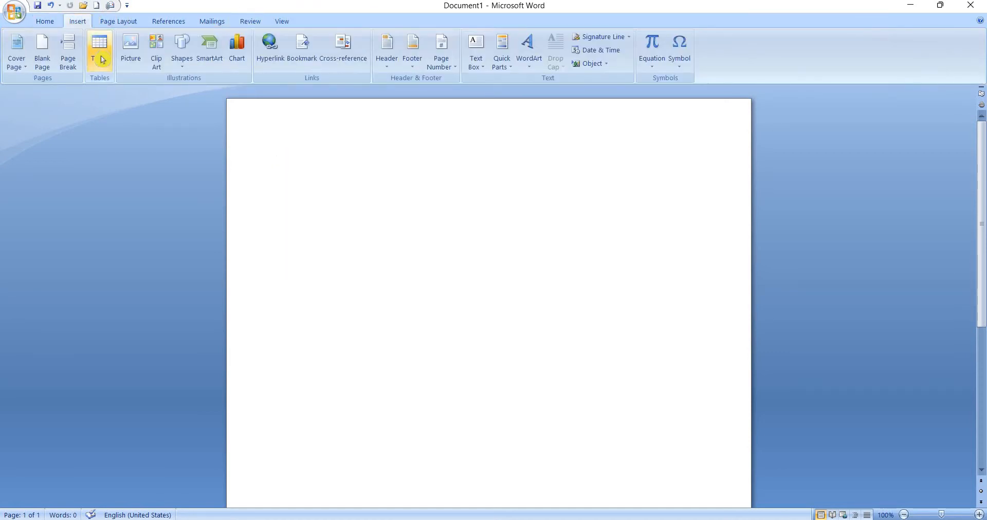
click(102, 59)
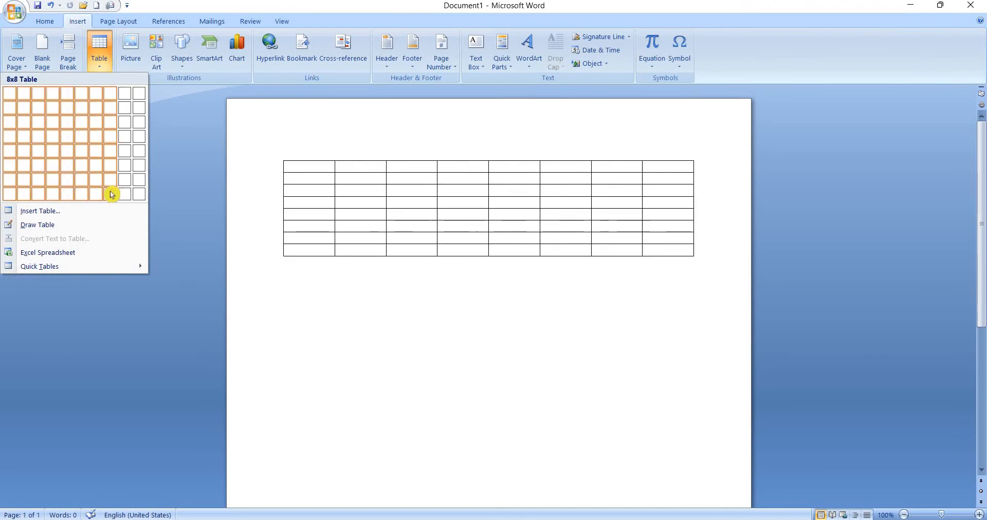
click(96, 199)
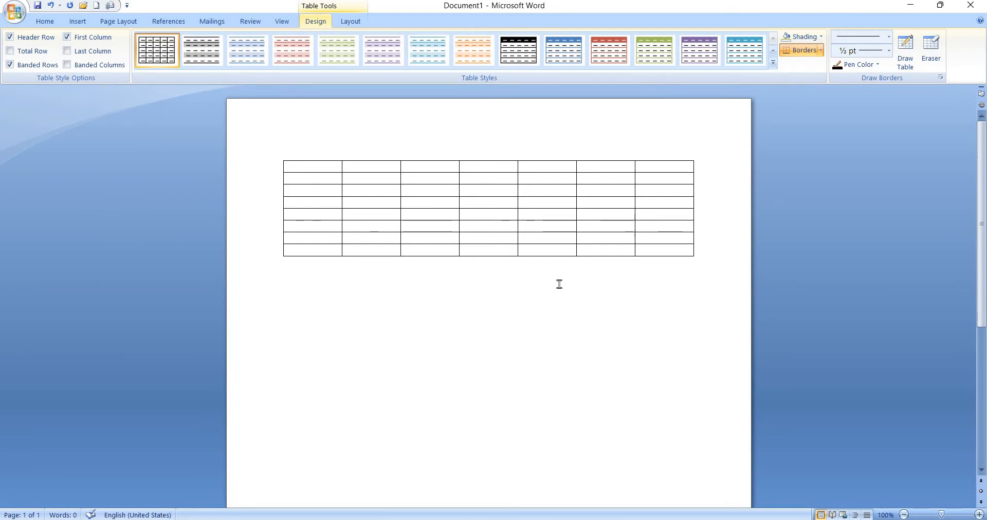
Number the rows 1 to 8 in the first column of the table.
text(1 )
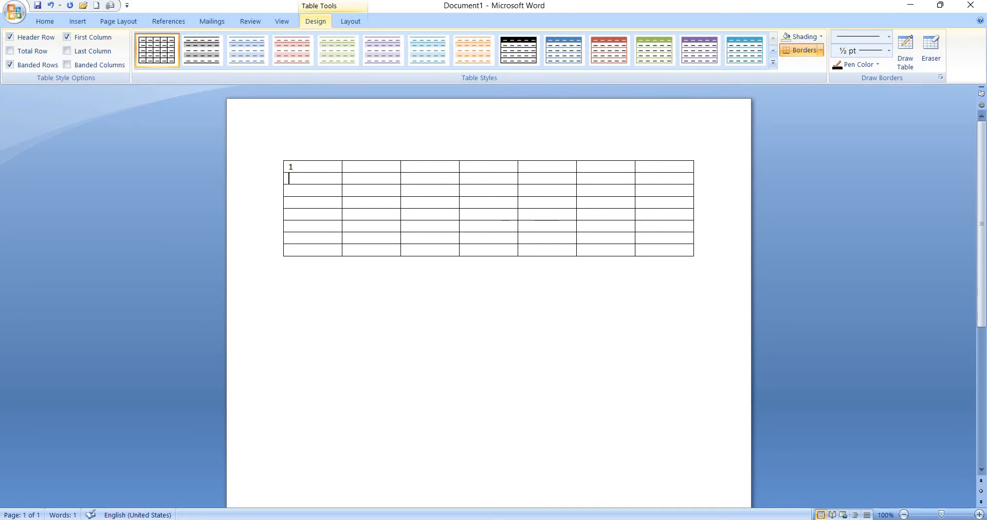
text(2)
key(Down)
text(3)
key(Down)
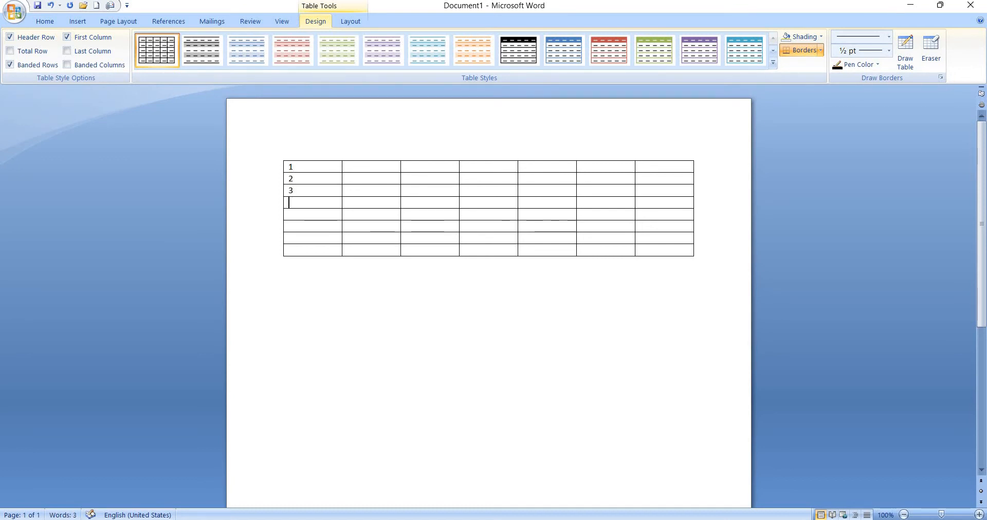
text(4)
key(Down)
text(5)
key(Down)
text(6)
key(Down)
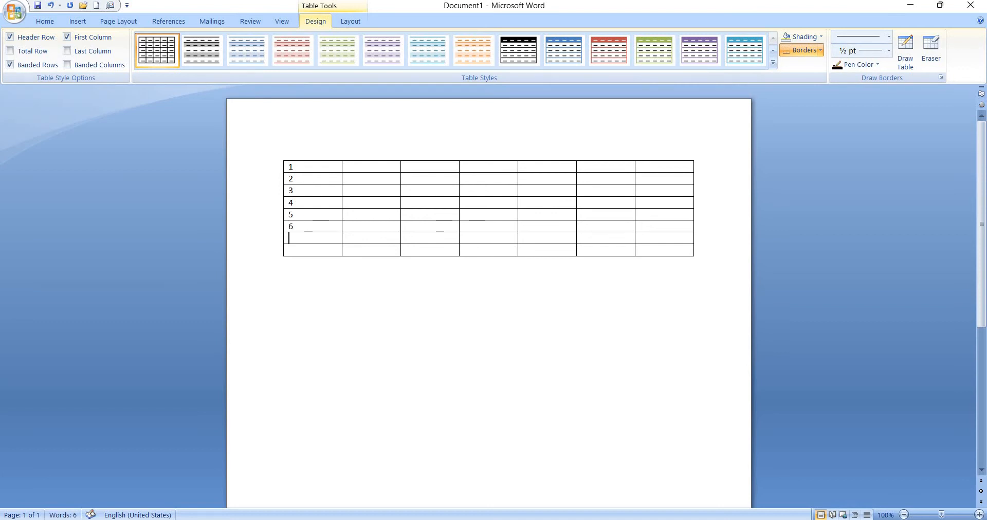
text(7)
key(Down)
text(8)
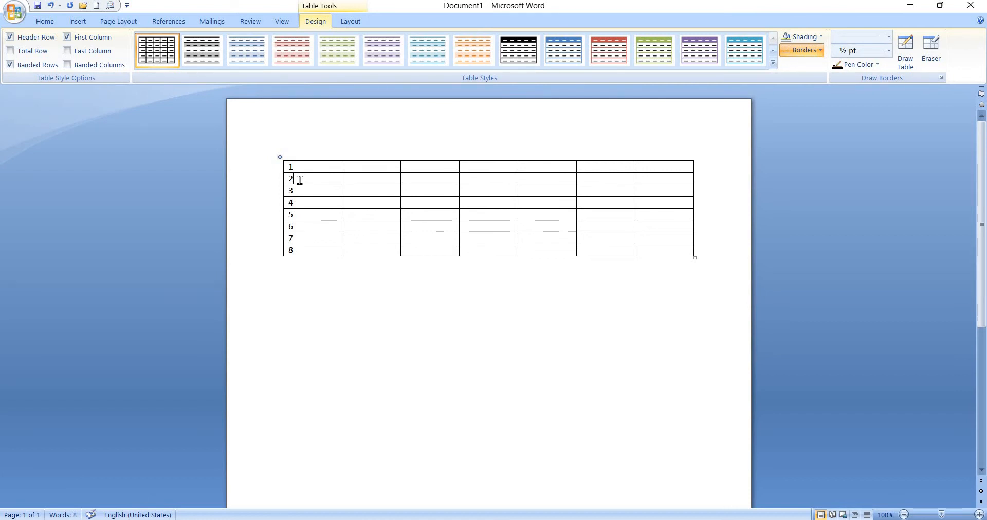
Try out a blank row below row 2 and a narrower last column, and undo both changes.
click(700, 177)
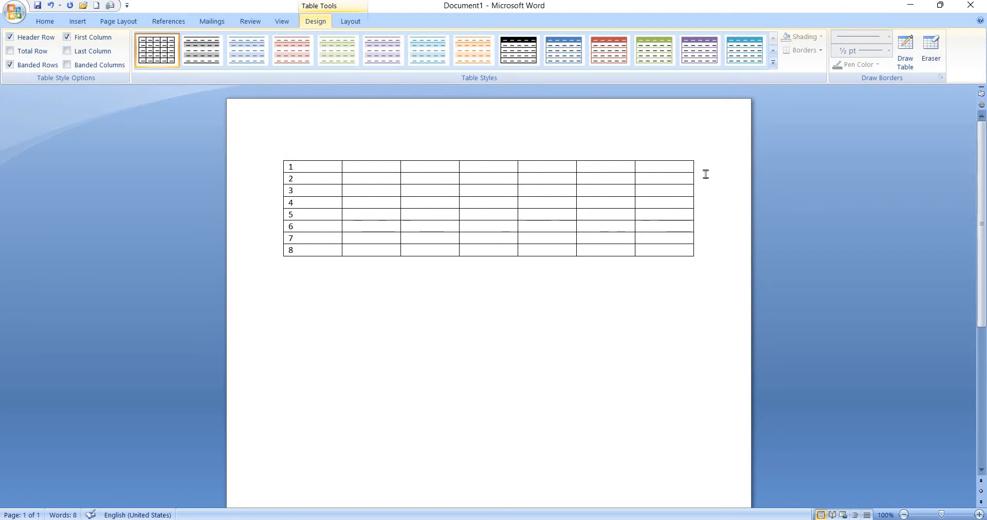
key(Return)
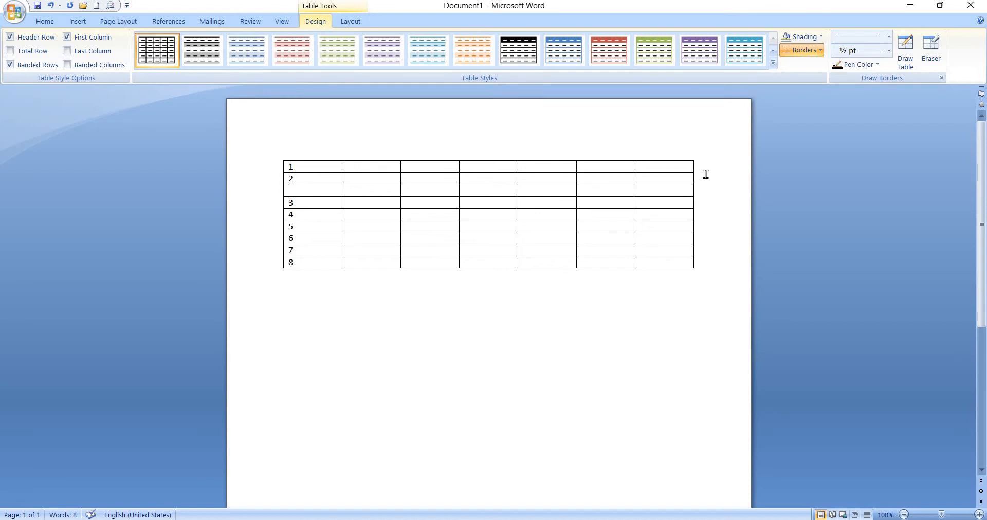
drag(694, 189, 638, 196)
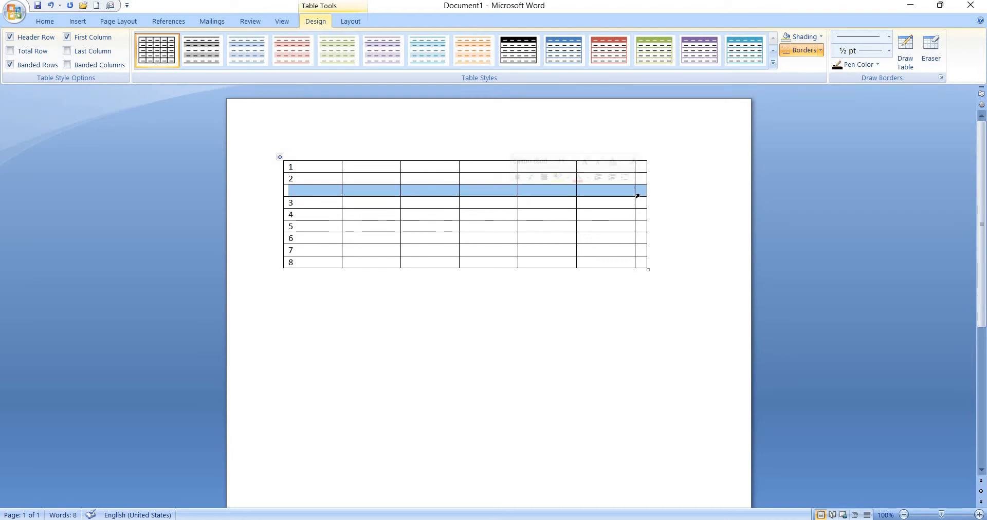
click(403, 244)
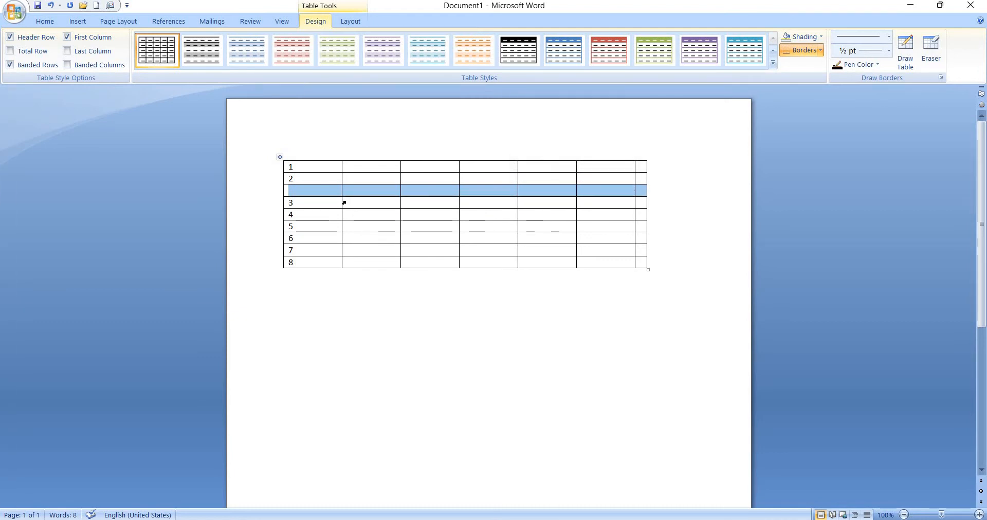
key(ctrl+z)
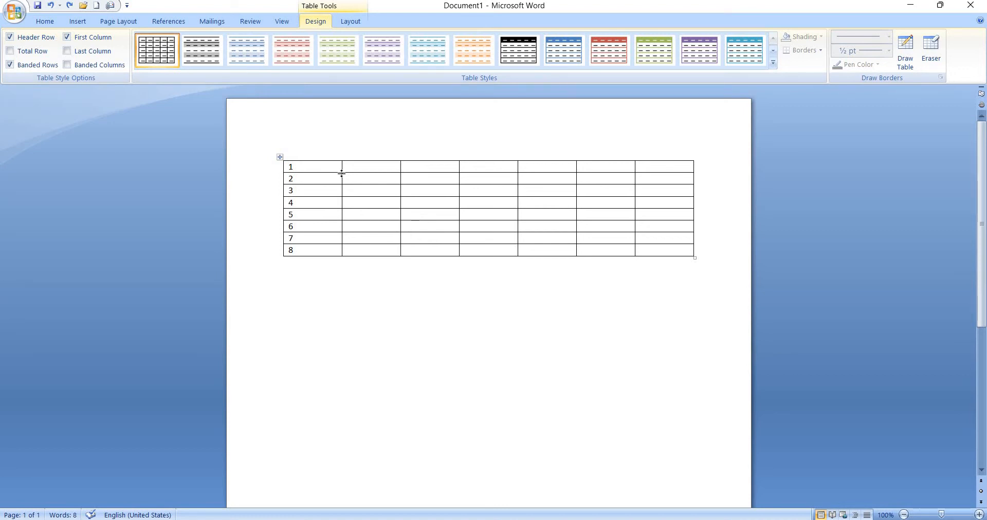
Enlarge the whole table so that its rows are taller and it is slightly wider.
drag(341, 174, 342, 160)
drag(696, 258, 702, 352)
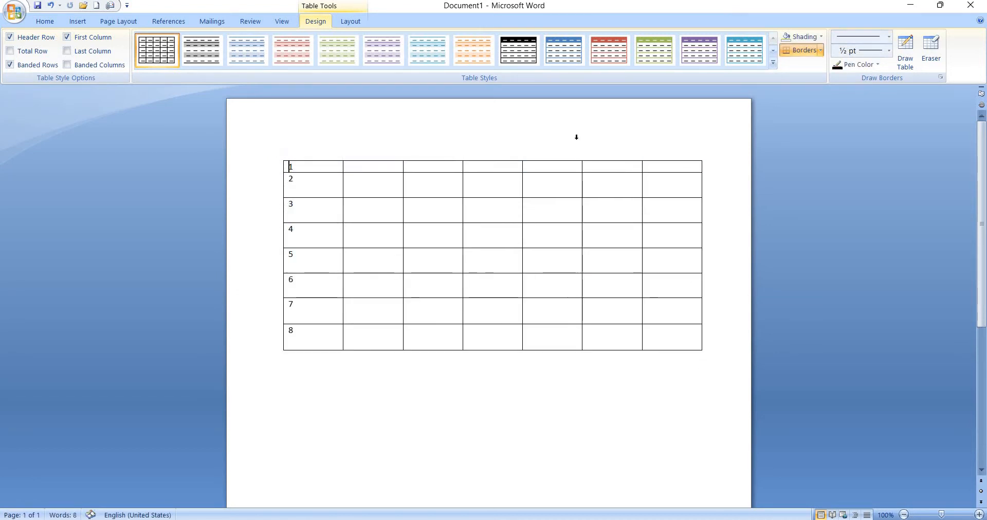
Shift the borders after the second and third columns inward, and make rows 4 and 6 taller.
click(413, 195)
drag(403, 209, 378, 218)
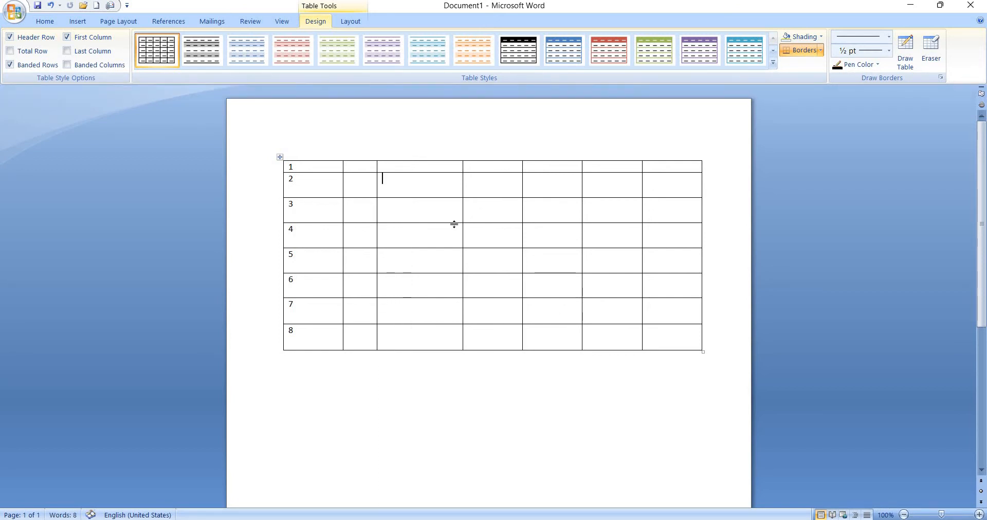
drag(463, 217, 439, 222)
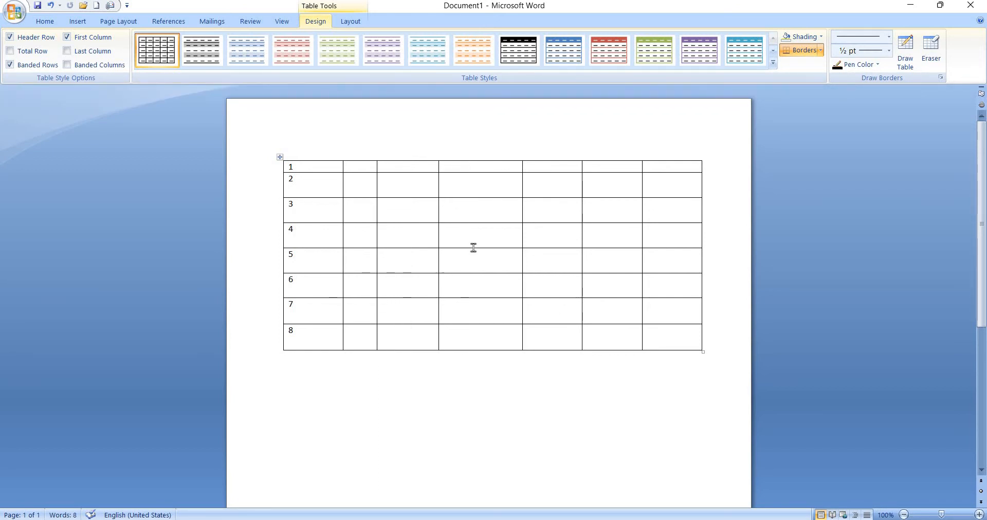
click(474, 238)
drag(474, 248, 473, 257)
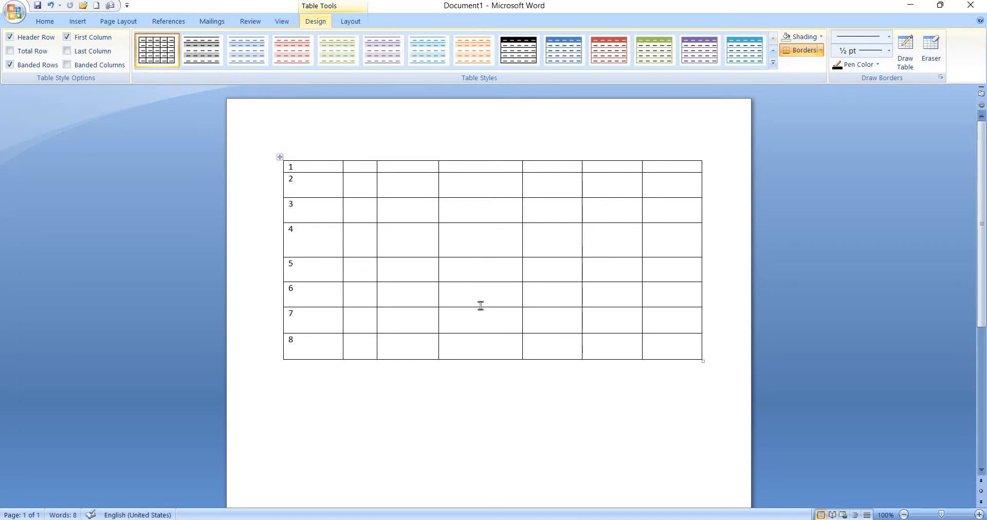
drag(480, 307, 478, 321)
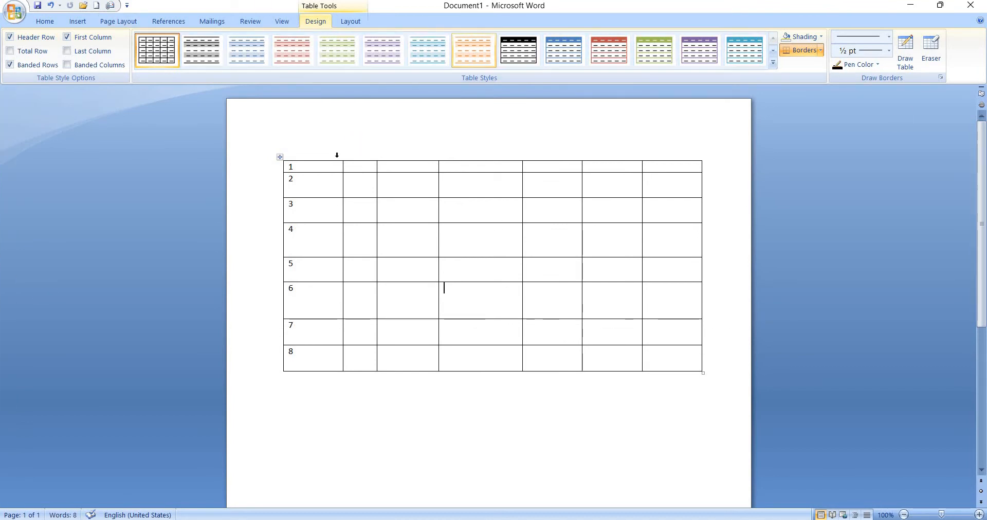
Distribute all rows and all columns of the table evenly.
drag(312, 169, 684, 370)
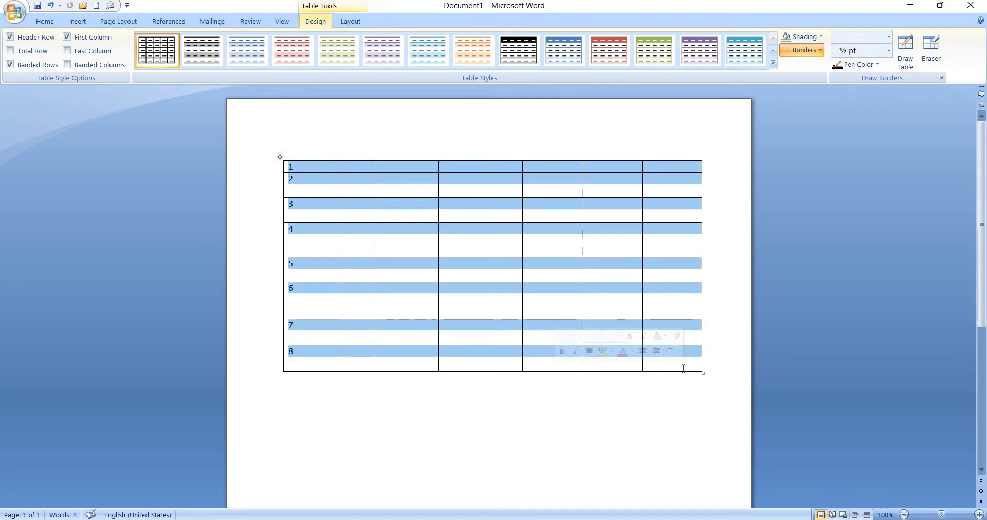
right_click(515, 354)
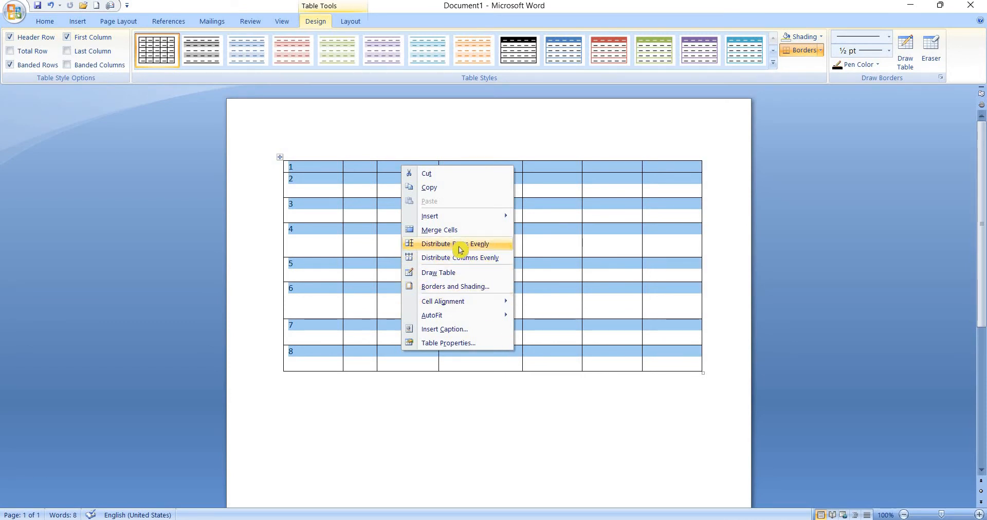
click(497, 248)
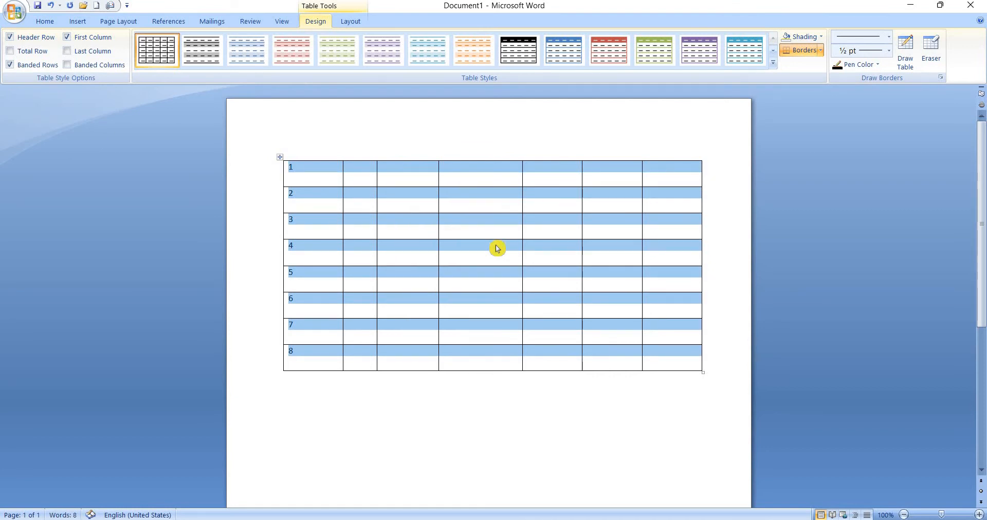
right_click(506, 275)
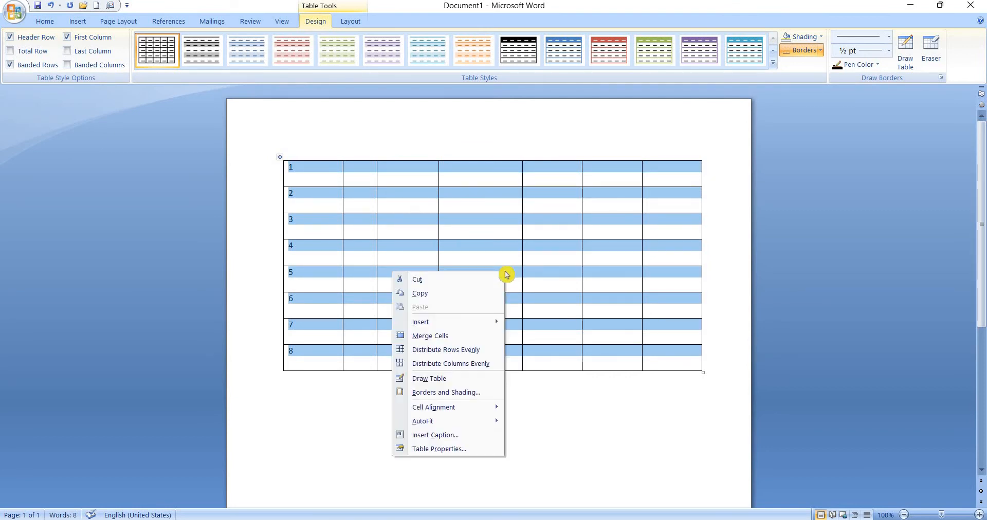
click(440, 366)
click(507, 352)
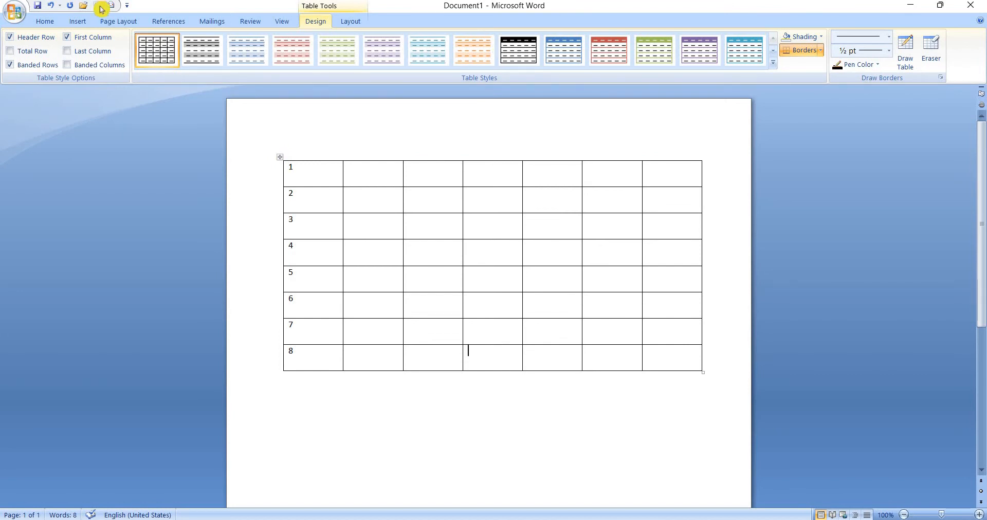
Split rows 5 to 8 off into a separate table below row 4.
click(78, 20)
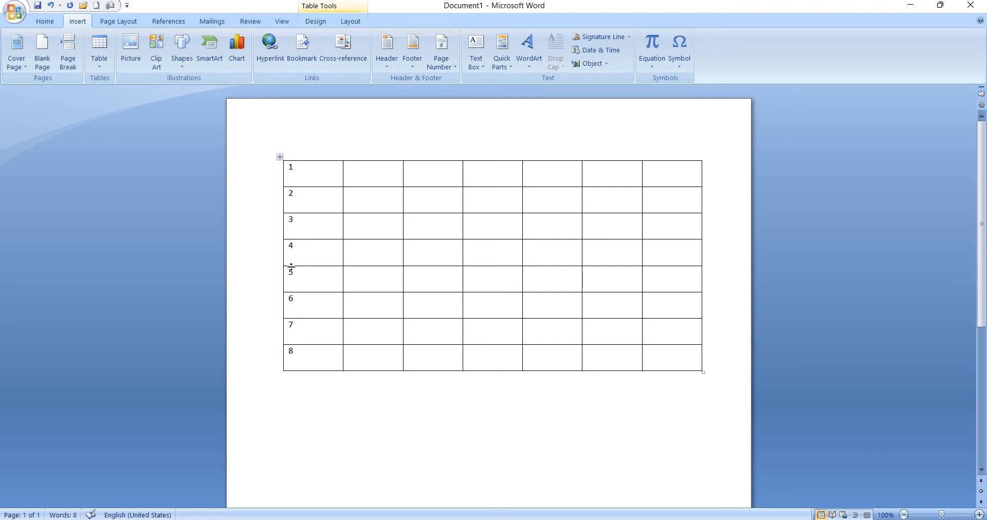
drag(291, 275, 350, 296)
drag(476, 302, 666, 360)
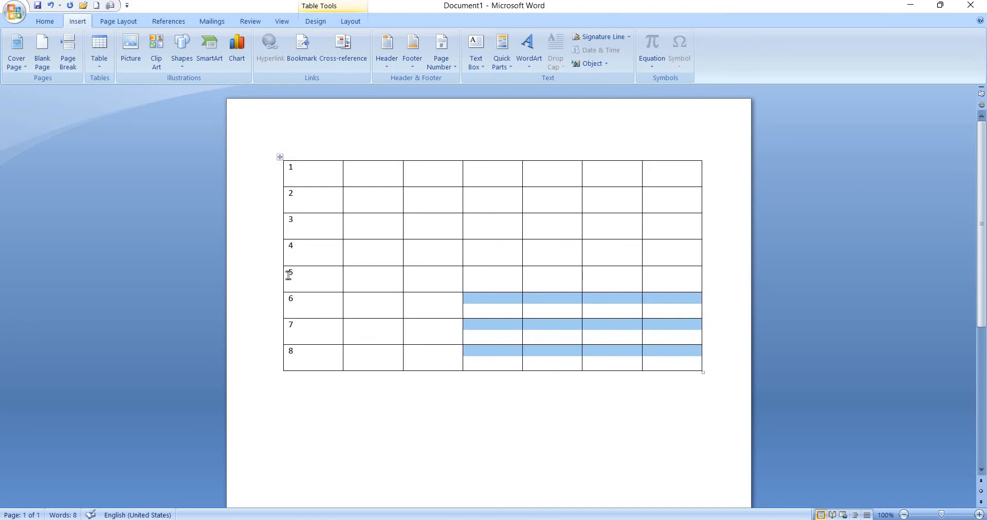
drag(288, 273, 661, 357)
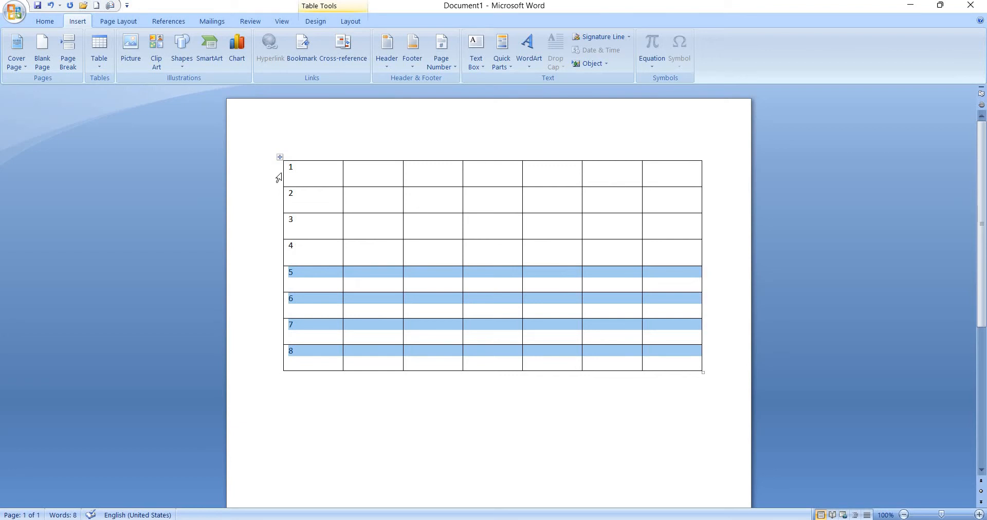
key(ctrl+shift+Return)
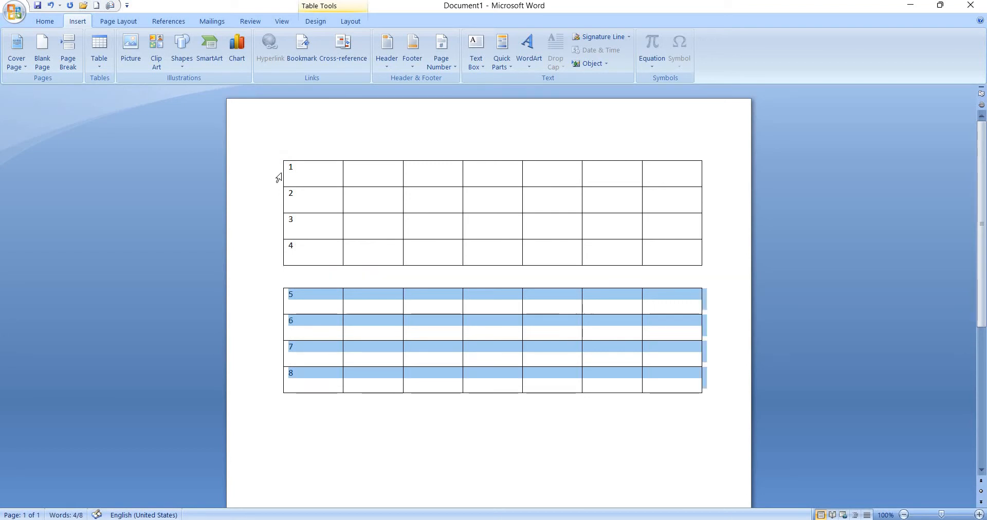
Place the insertion point on the line below the lower table.
click(269, 221)
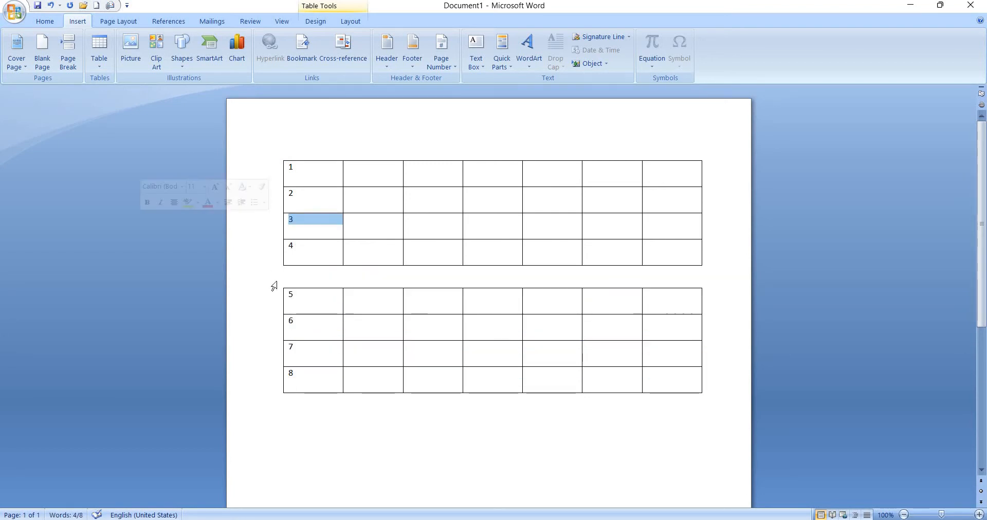
click(274, 286)
click(273, 310)
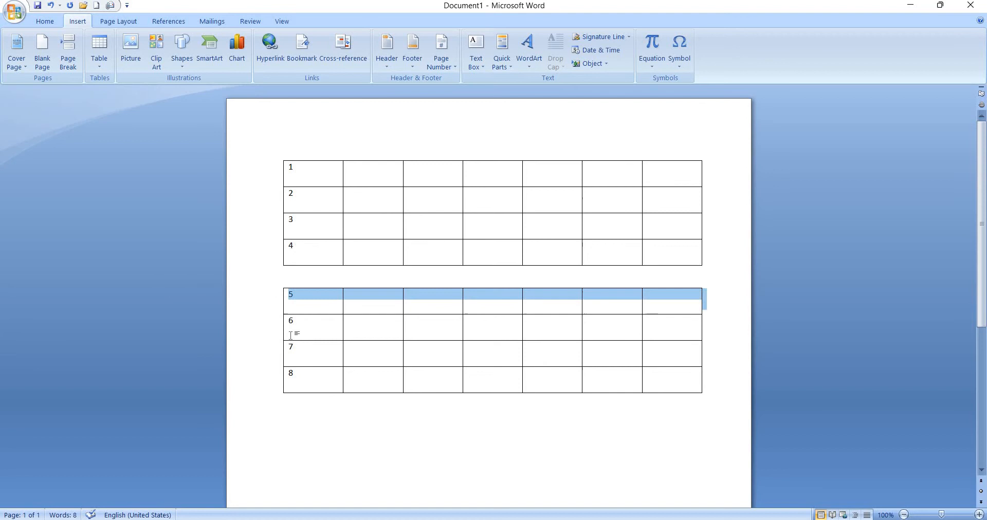
click(346, 418)
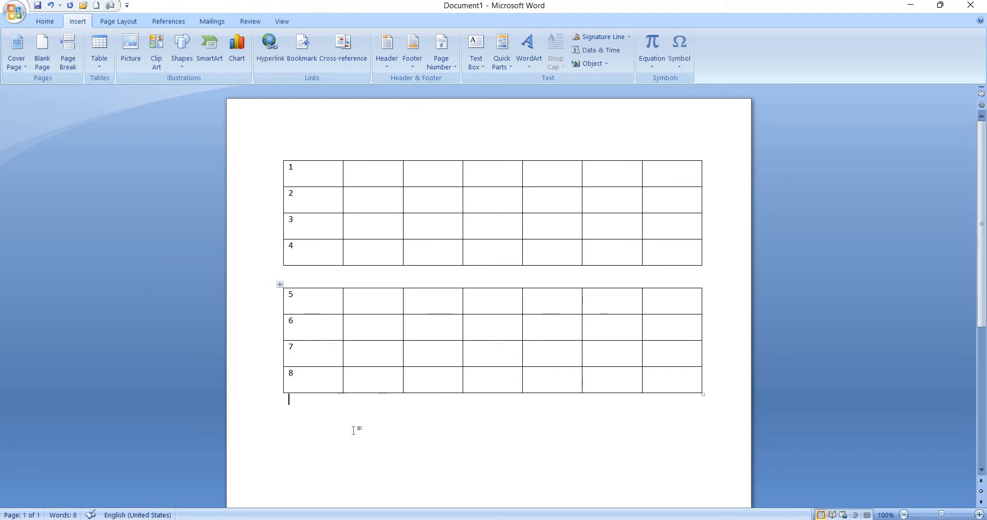
Join the two tables by removing the empty line between them, and split them apart again above row 5.
click(304, 279)
key(Delete)
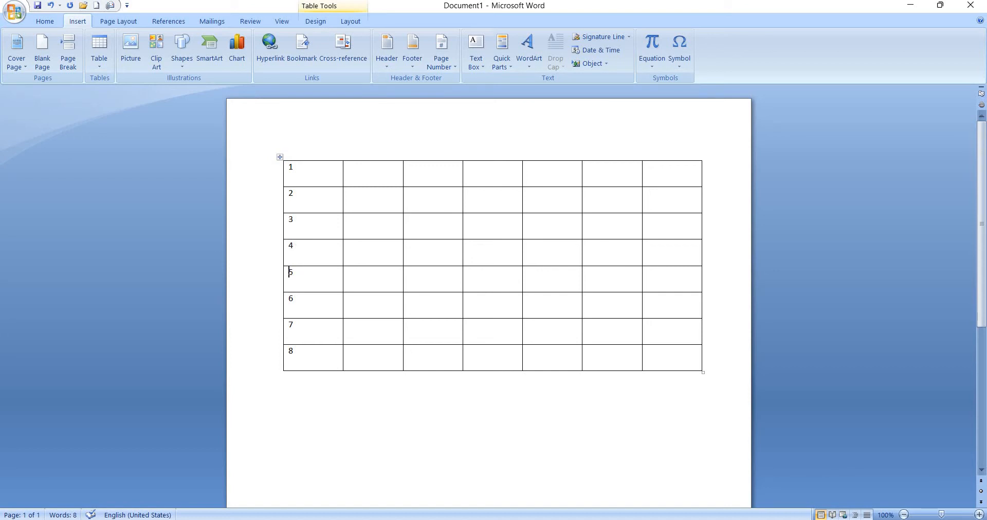
key(ctrl+shift+Return)
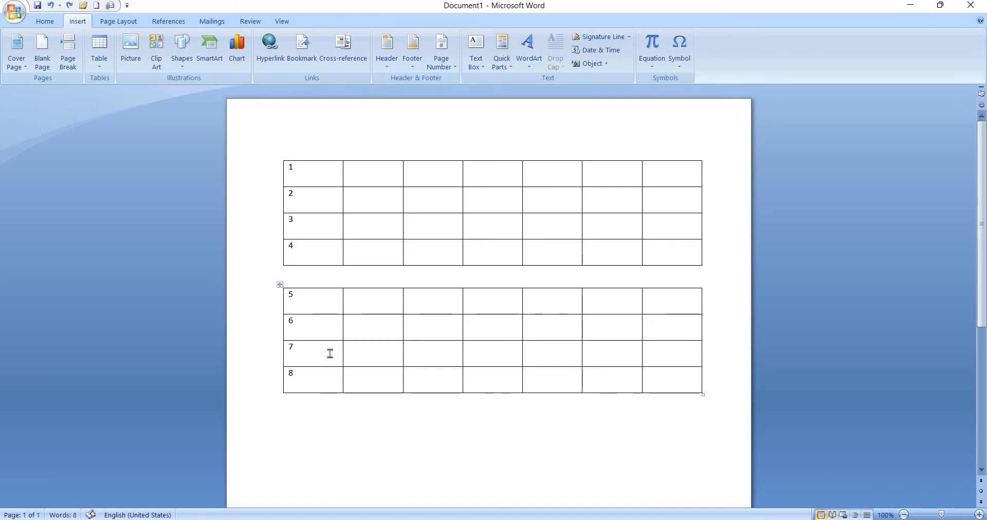
Clear both tables from the document and insert a table with five columns and four rows.
key(ctrl+a)
key(Delete)
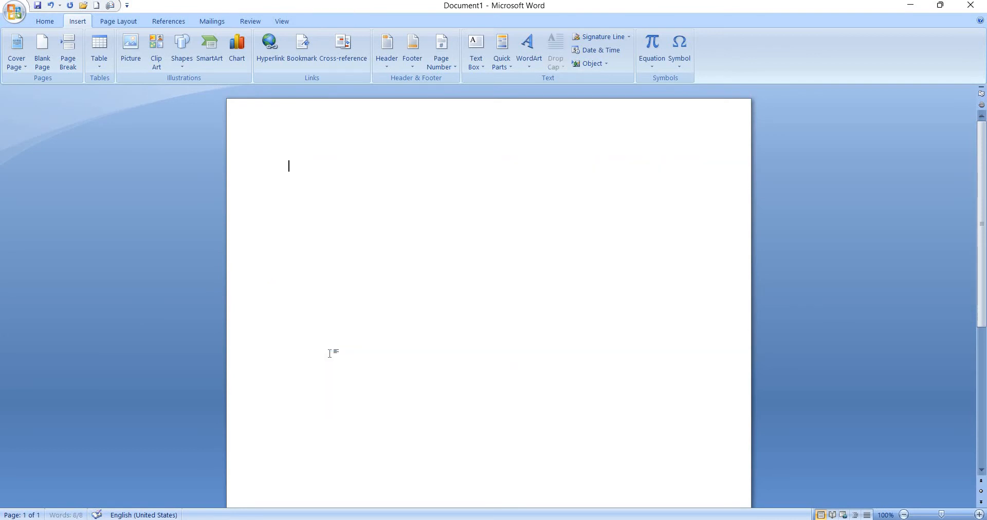
click(100, 64)
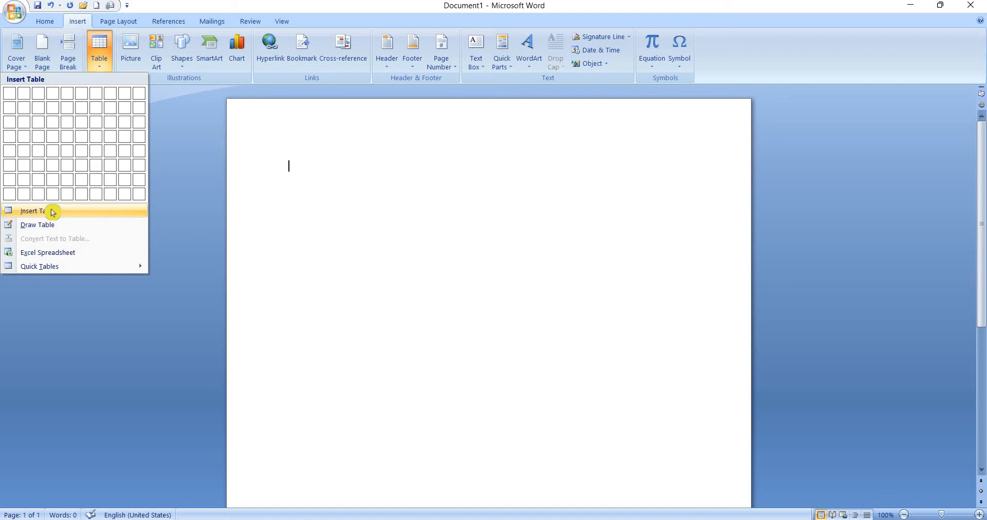
click(74, 142)
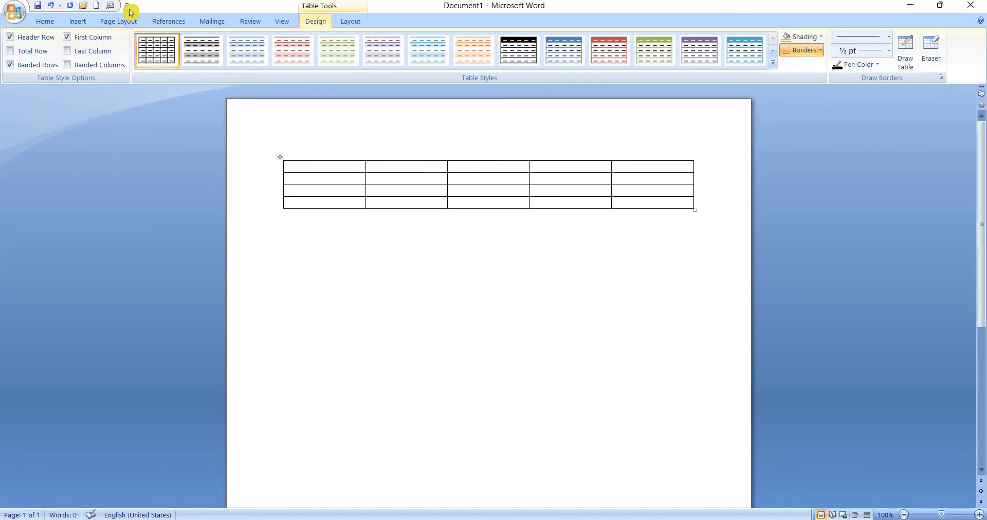
Delete the five-column table so the page is blank.
click(78, 21)
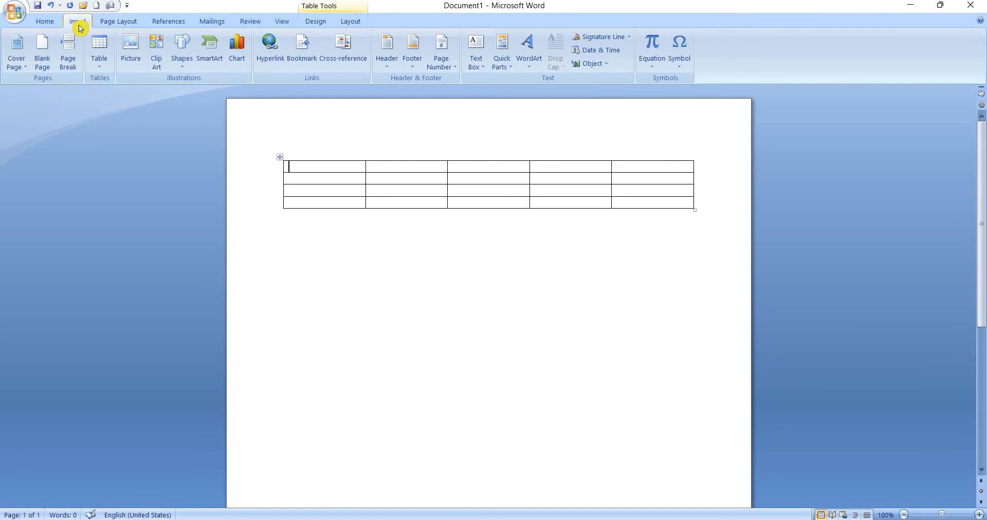
click(101, 59)
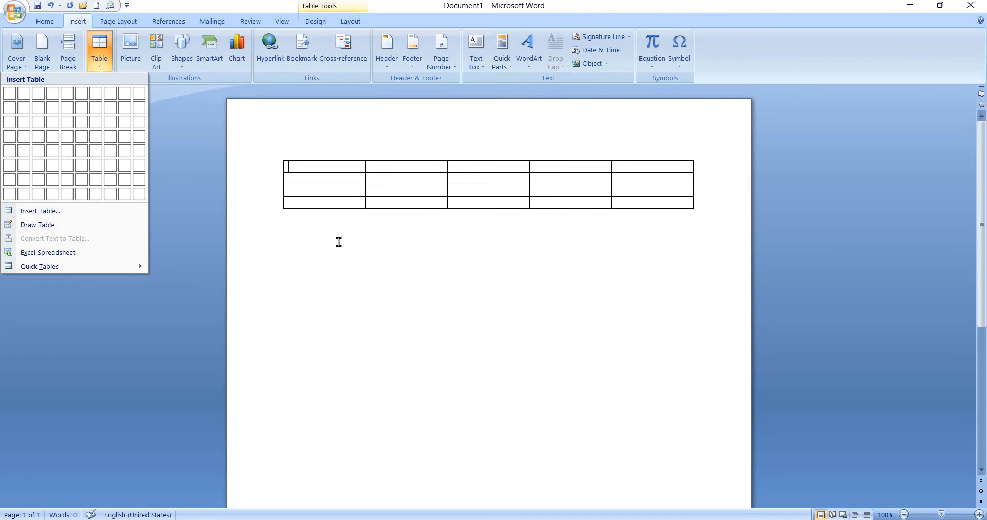
click(271, 175)
key(ctrl+a)
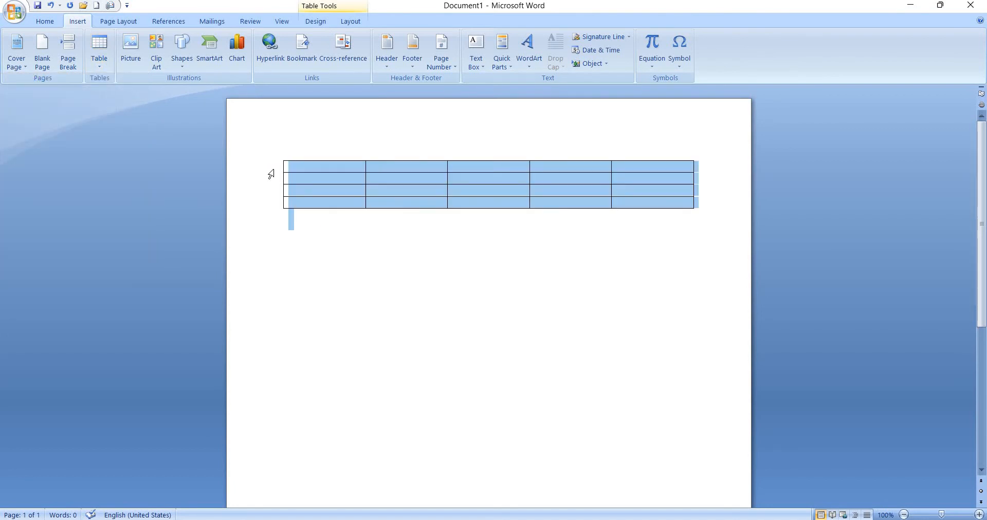
key(Delete)
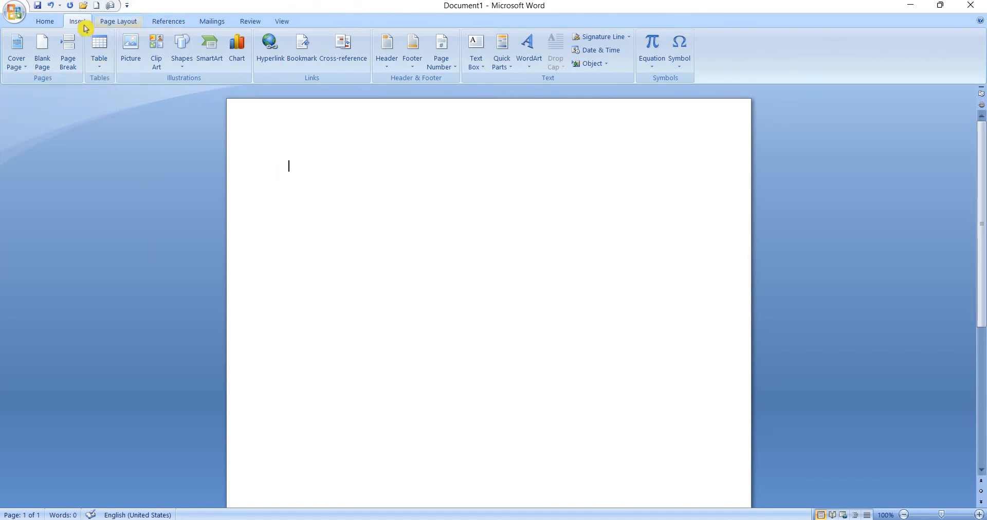
Use Draw Table to draw a large rectangular table outline on the upper half of the page.
click(100, 65)
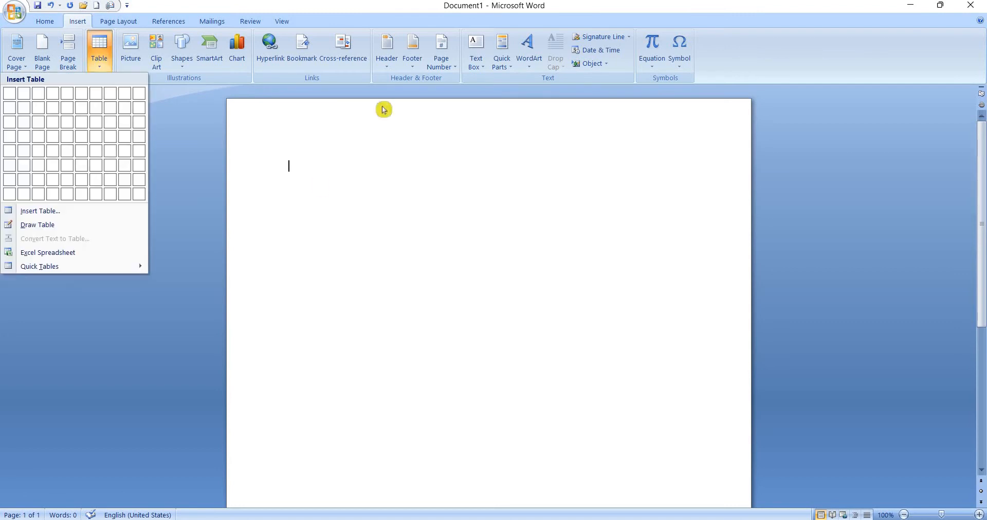
click(101, 230)
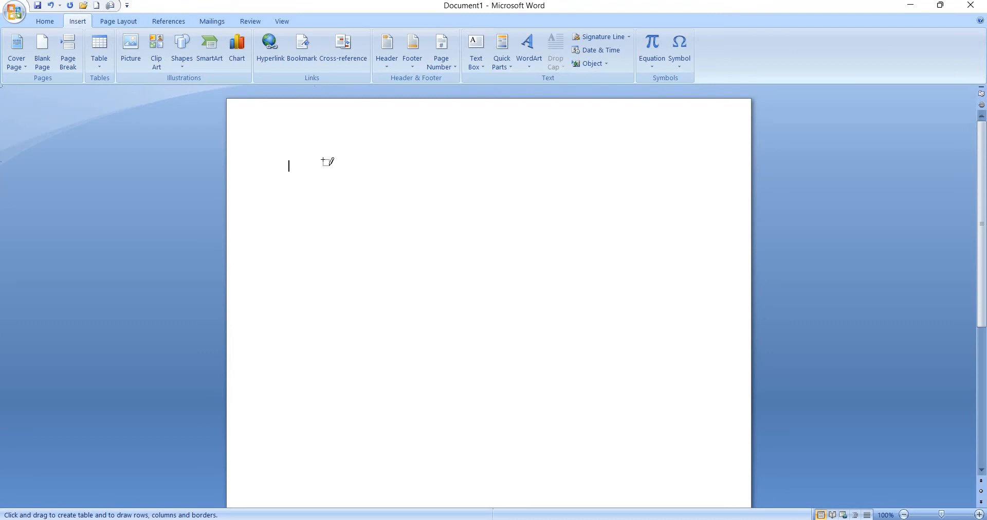
mouse_move(315, 164)
mouse_down()
mouse_move(591, 179)
mouse_move(662, 408)
mouse_up()
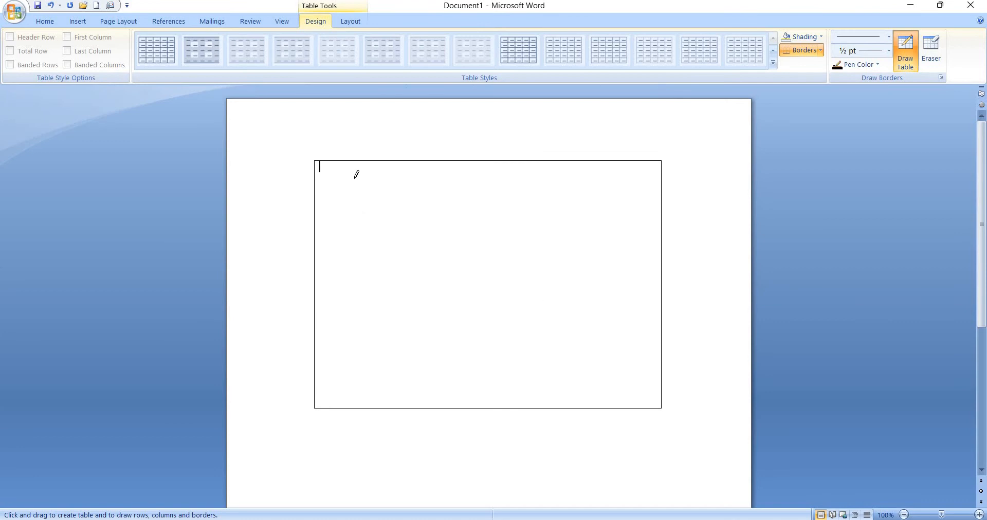
Divide the drawn outline with four vertical and four horizontal lines into five unevenly sized columns and rows.
mouse_move(340, 162)
mouse_down()
mouse_move(348, 311)
mouse_move(331, 293)
mouse_up()
mouse_move(316, 189)
mouse_down()
mouse_move(540, 185)
mouse_move(446, 216)
mouse_up()
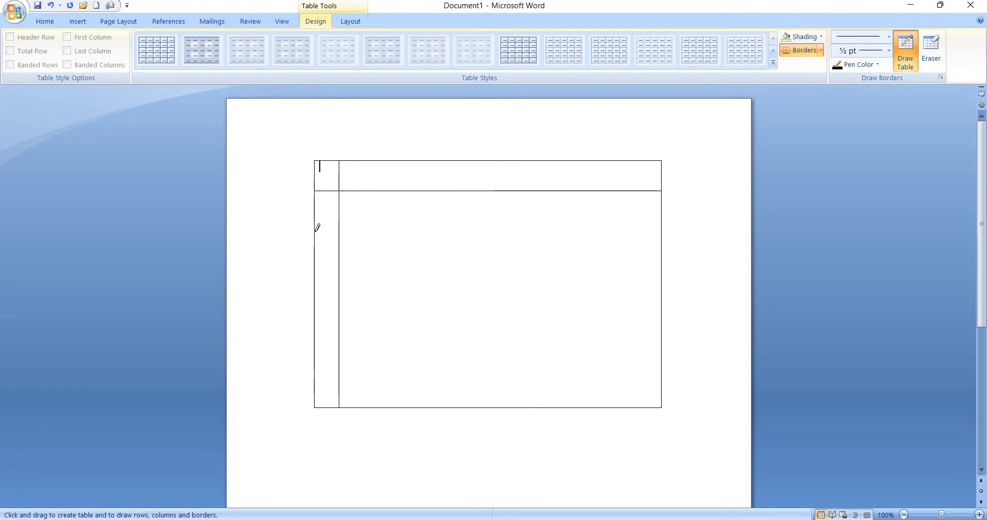
mouse_move(406, 161)
mouse_down()
mouse_move(399, 297)
mouse_move(461, 247)
mouse_up()
mouse_move(494, 157)
mouse_down()
mouse_move(494, 253)
mouse_move(509, 303)
mouse_up()
mouse_move(595, 161)
mouse_down()
mouse_move(602, 276)
mouse_move(587, 296)
mouse_up()
mouse_move(319, 245)
mouse_down()
mouse_move(551, 260)
mouse_move(637, 236)
mouse_move(556, 262)
mouse_up()
drag(315, 318, 658, 317)
drag(315, 370, 659, 370)
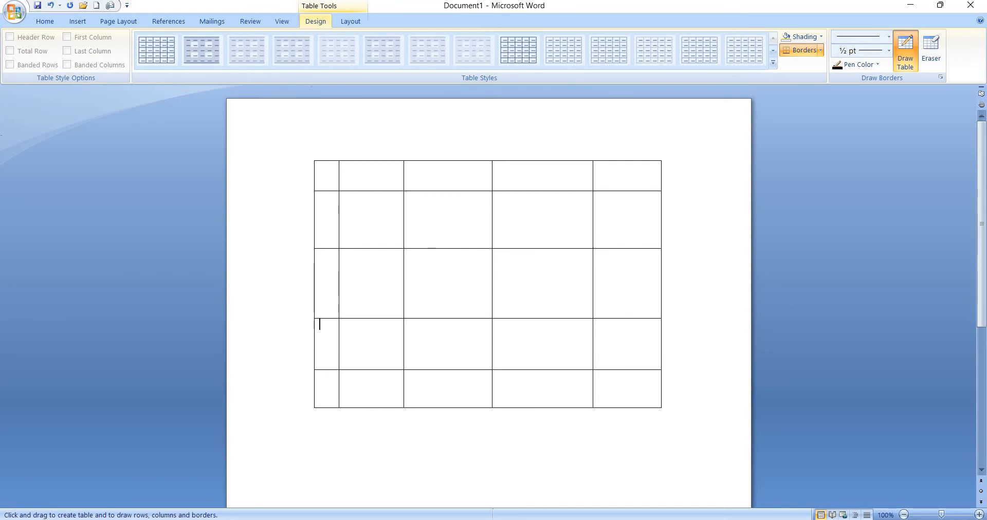
Look through the built-in Quick Tables gallery with its calendar designs and close it without inserting one.
click(72, 21)
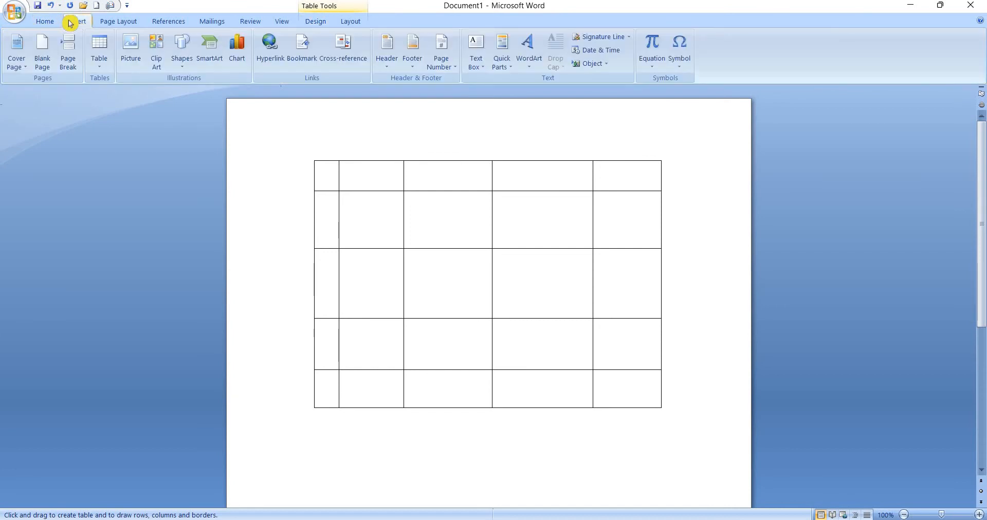
click(99, 67)
click(53, 268)
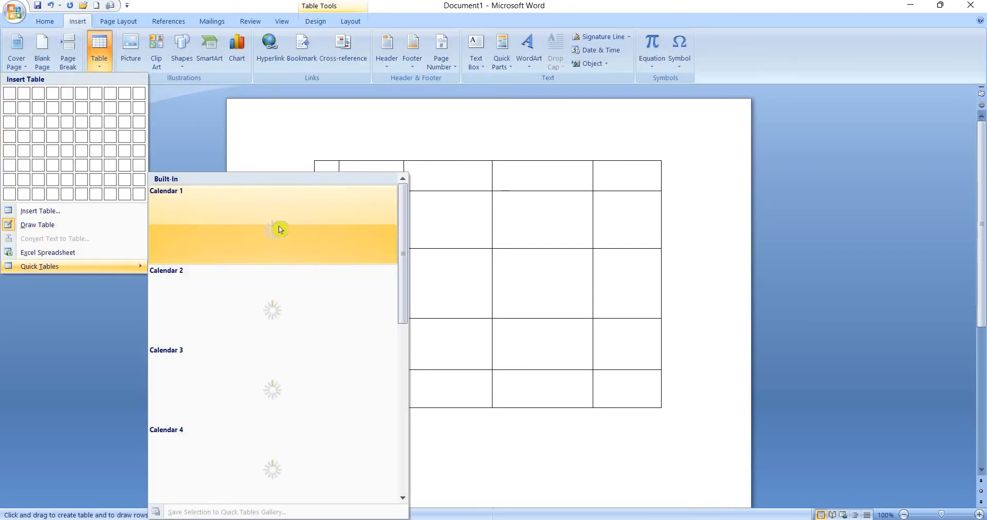
click(287, 145)
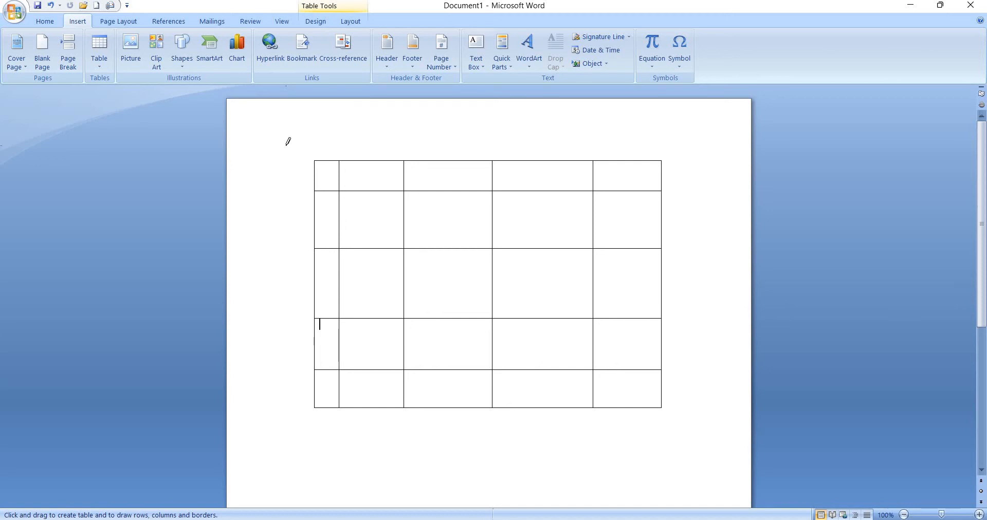
Clear the drawn table from the document and insert a table with three columns and eight rows.
key(ctrl+a)
key(Delete)
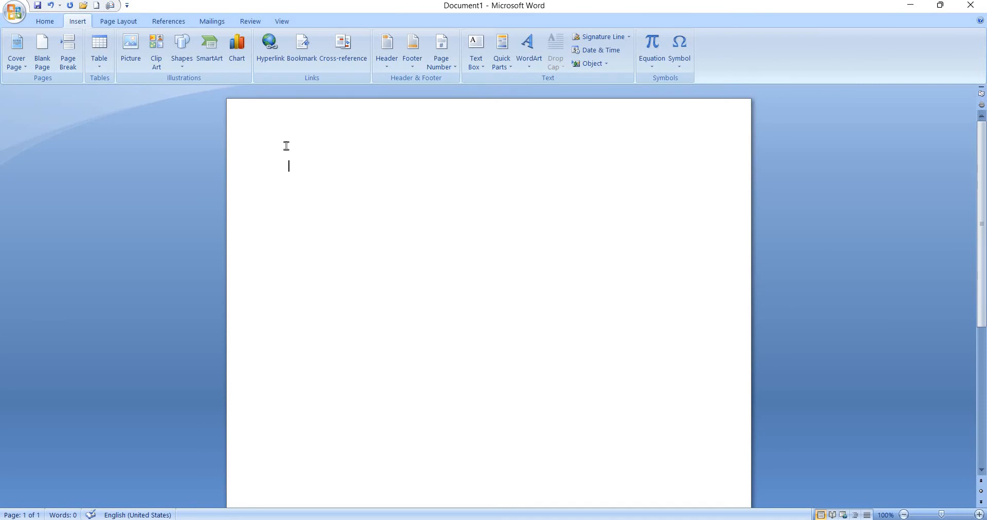
click(100, 61)
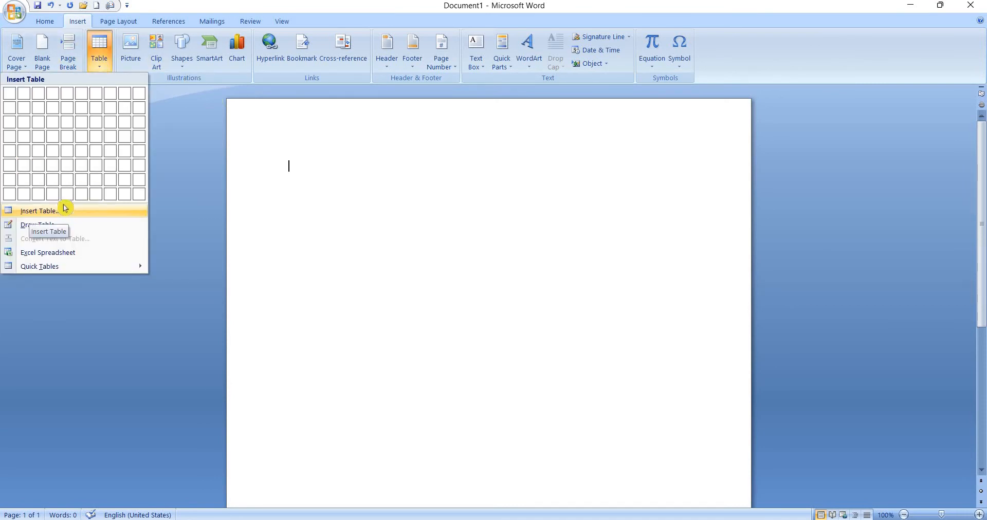
click(43, 195)
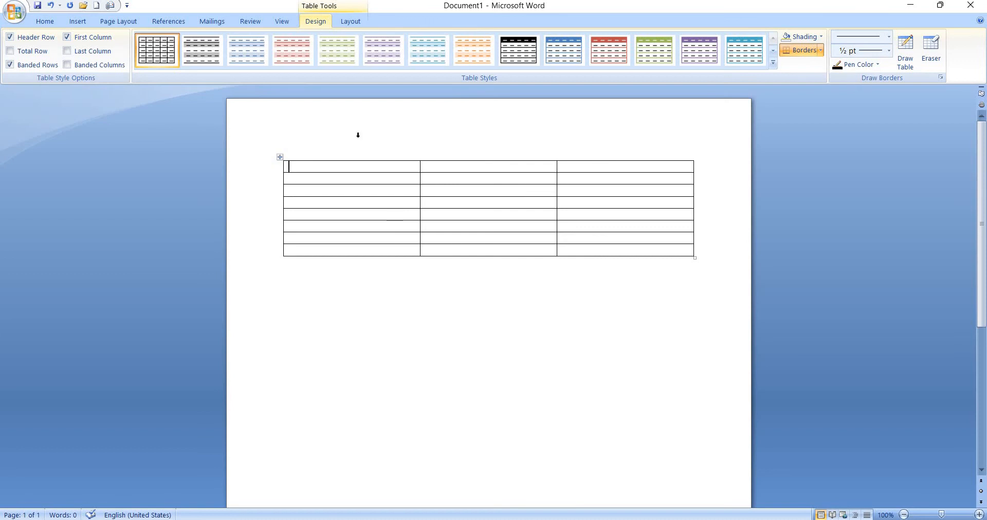
Insert a nested table with 8 columns and 8 rows into the first cell of the three-column table.
click(72, 24)
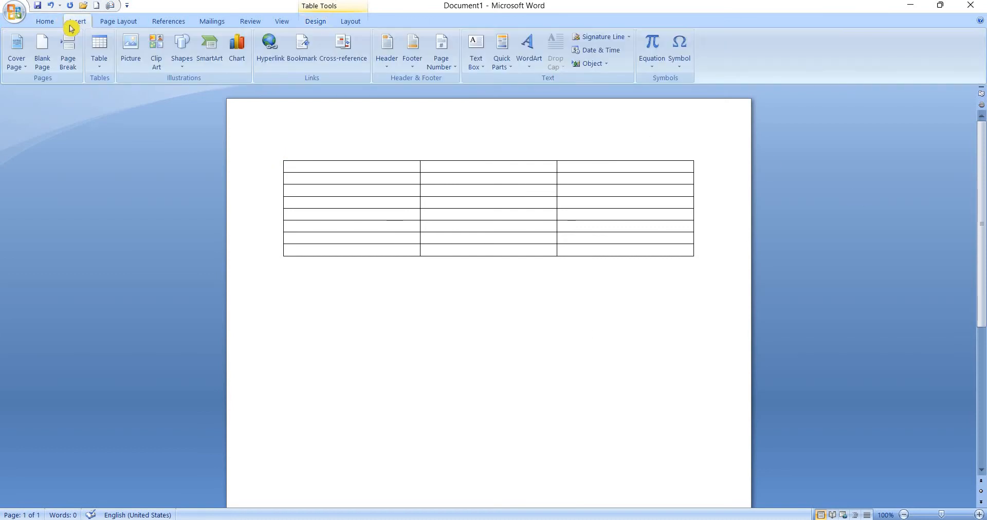
click(97, 59)
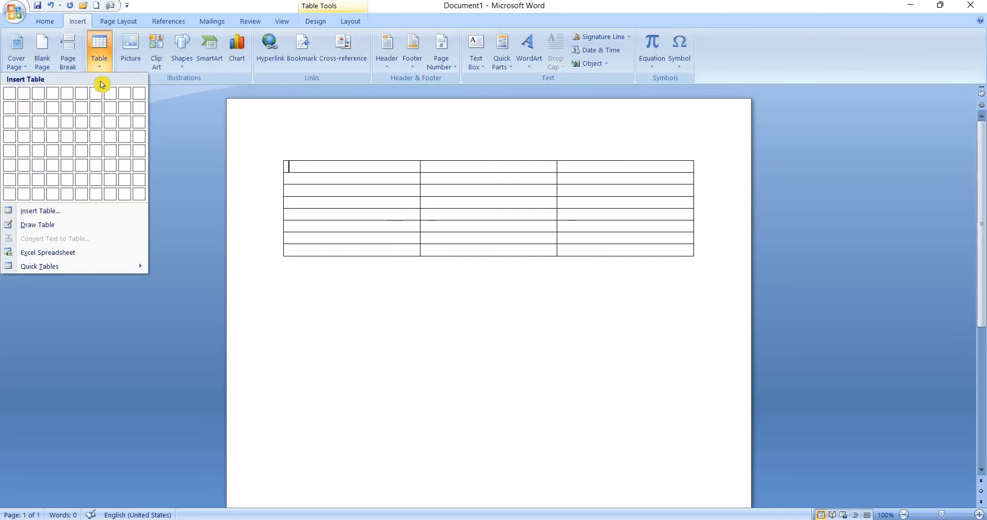
click(37, 211)
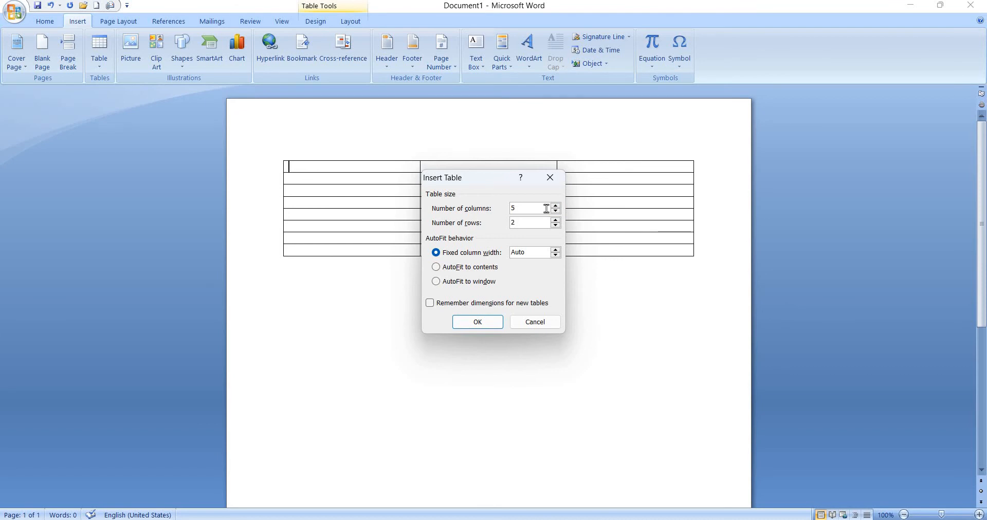
key(BackSpace)
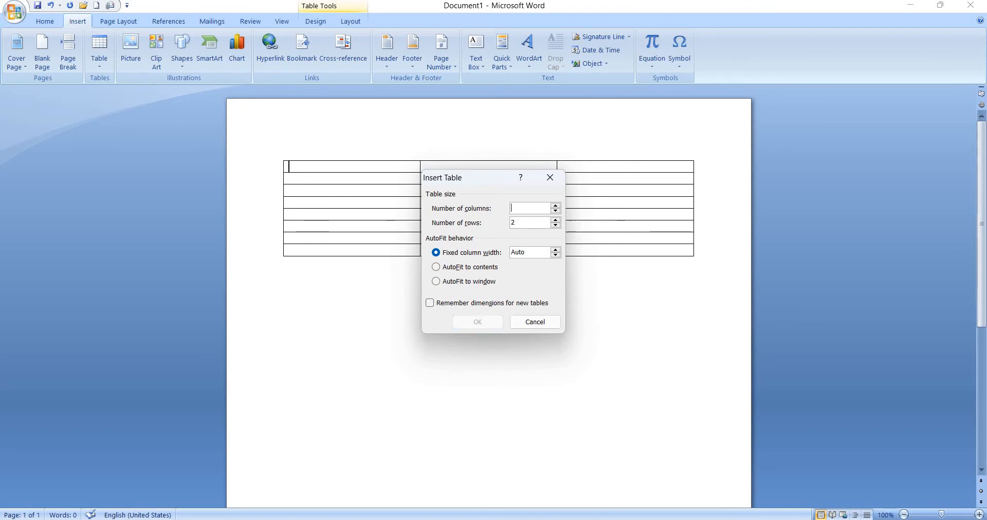
text(8)
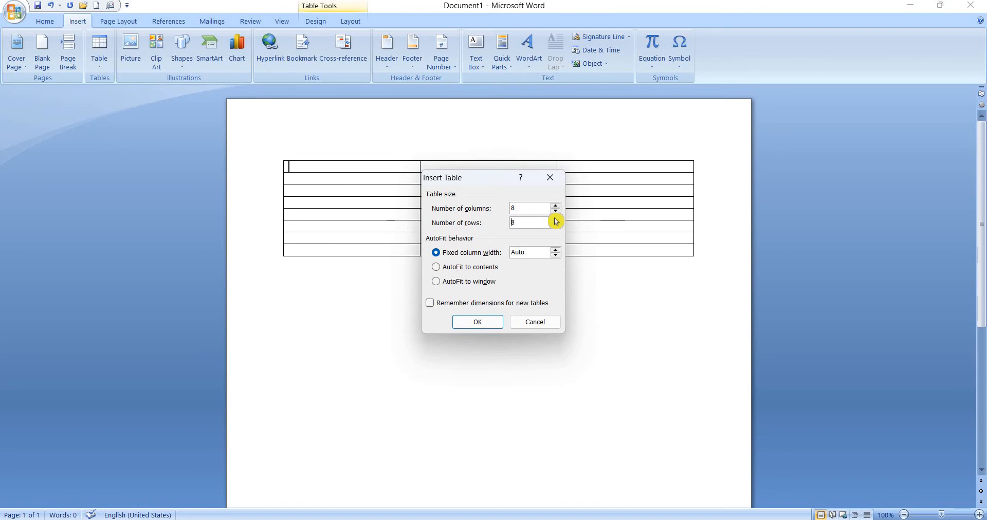
click(495, 323)
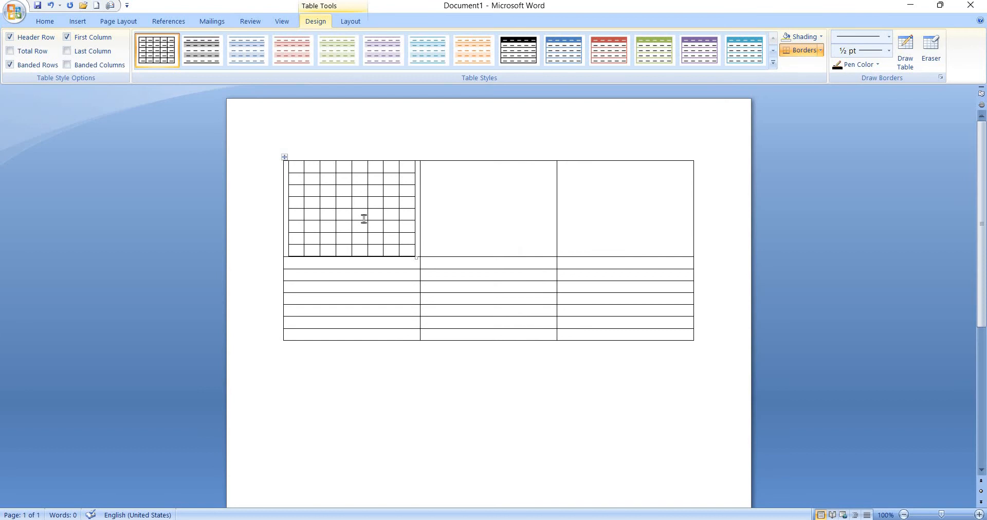
Delete the three-column table together with the table nested in it.
click(460, 275)
key(ctrl+a)
key(Delete)
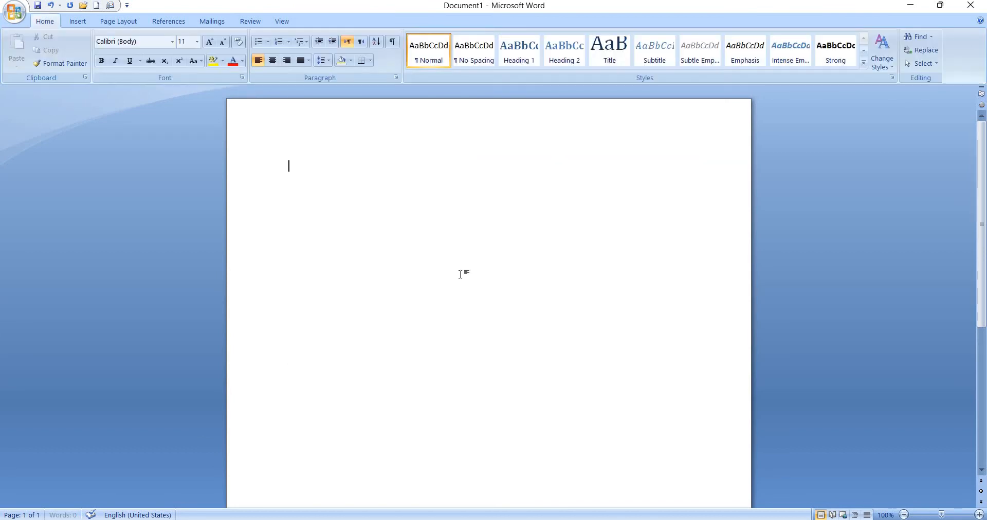
Insert a table with 15 columns and 25 rows by specifying its dimensions.
click(79, 21)
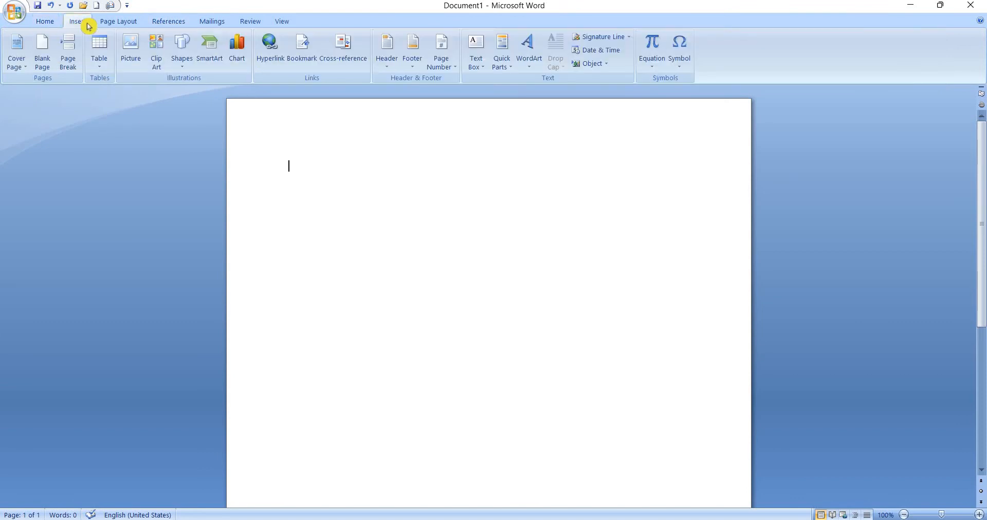
click(99, 74)
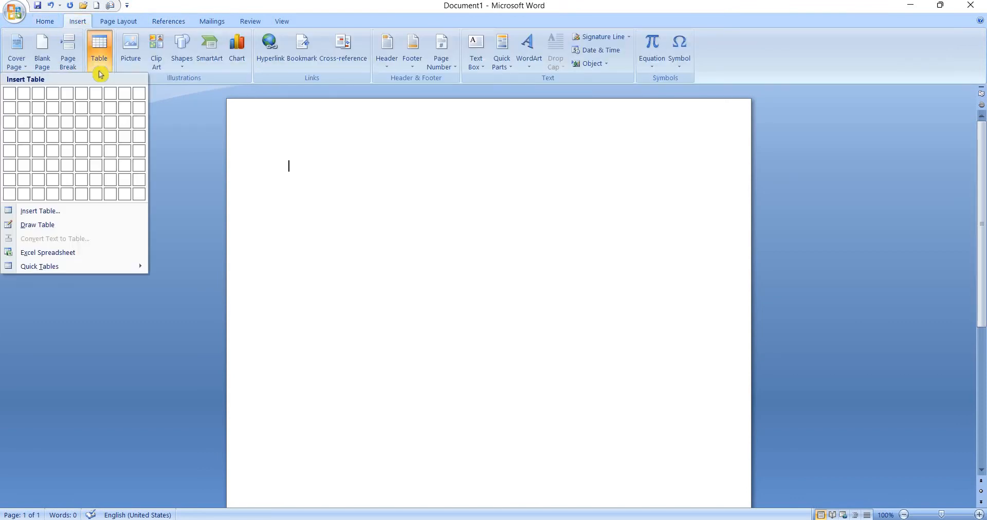
click(68, 211)
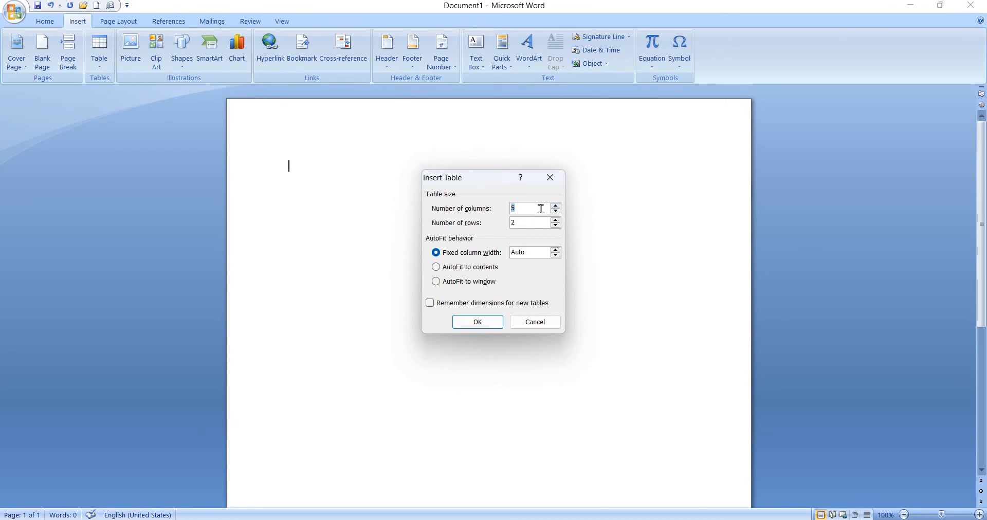
text(5)
click(500, 323)
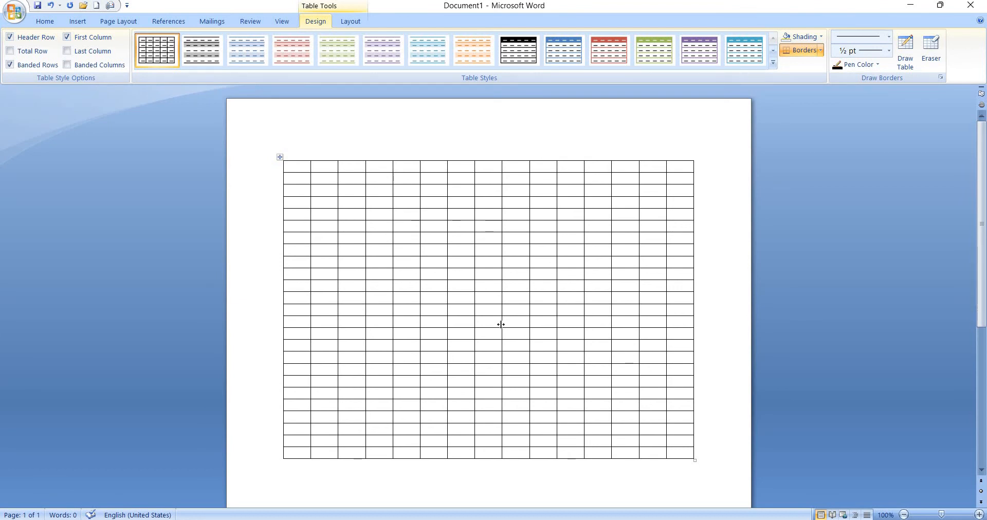
Select the first column of the 15-column table and delete it.
scroll(501, 324, down, 1)
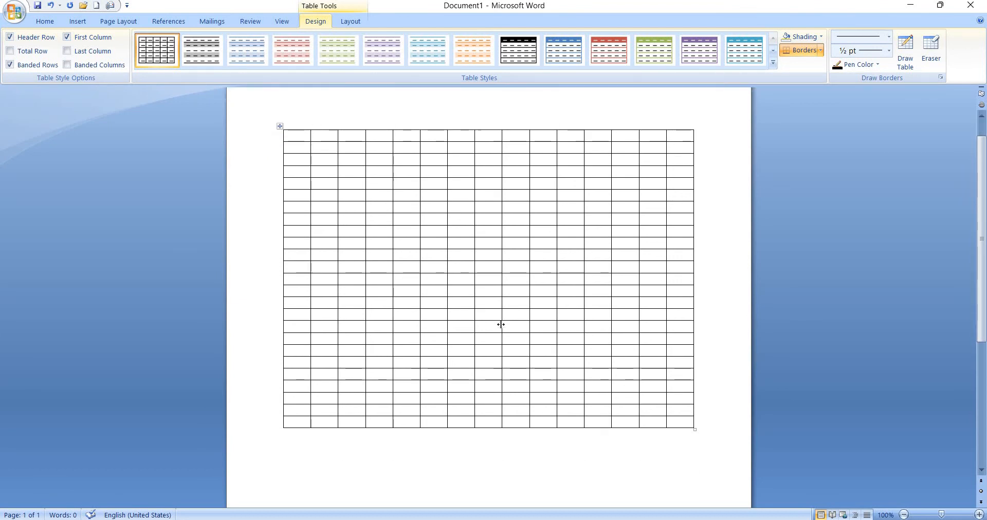
click(290, 126)
click(290, 126)
click(290, 127)
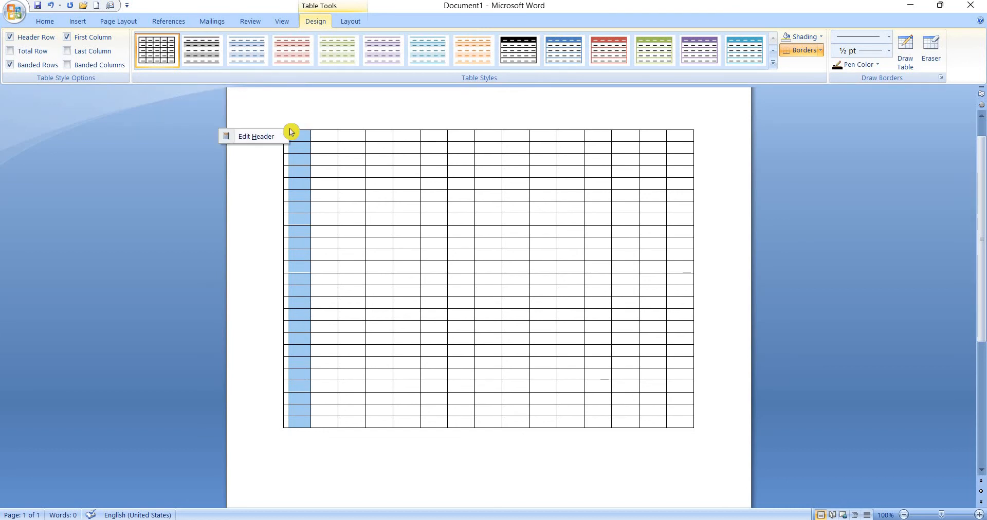
right_click(300, 137)
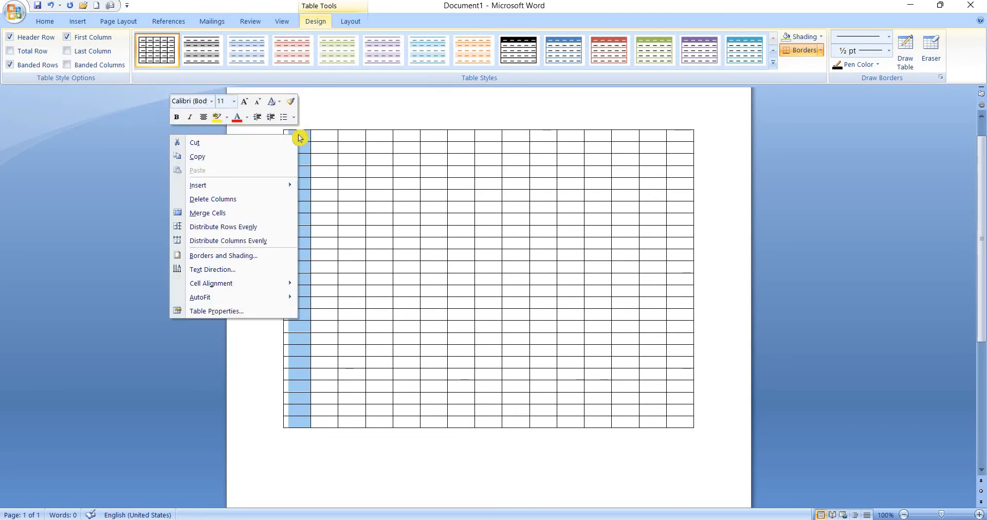
key(ctrl+z)
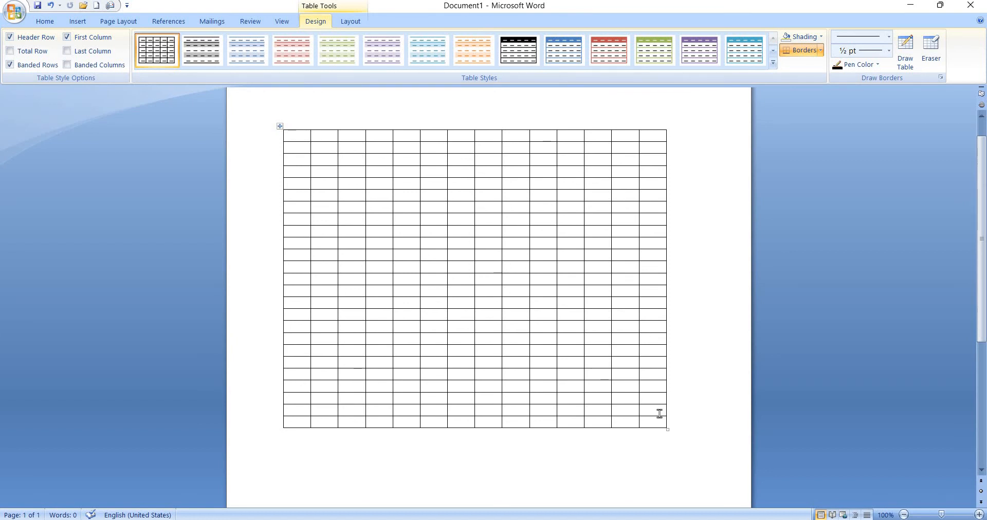
Add three new rows to the table, each inserted from just outside the end of an existing row.
click(669, 424)
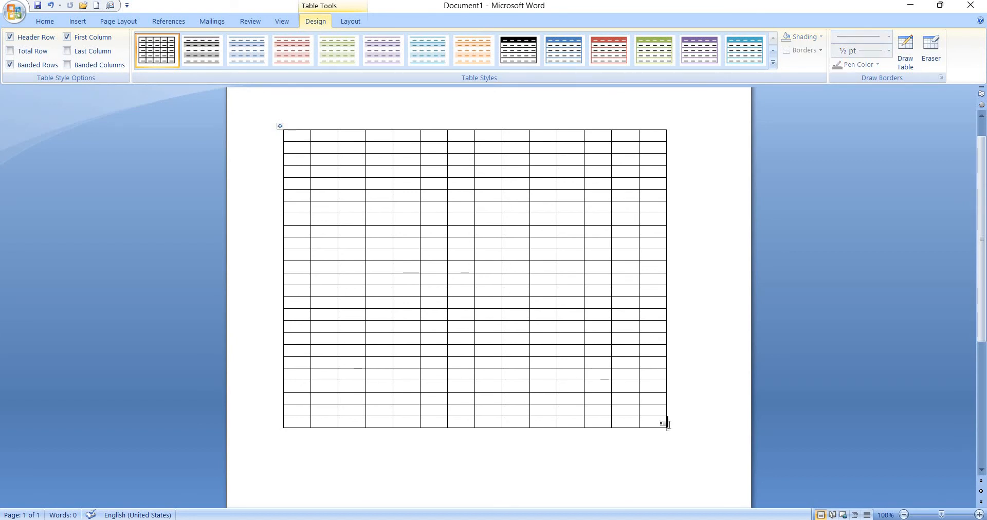
click(669, 424)
key(Return)
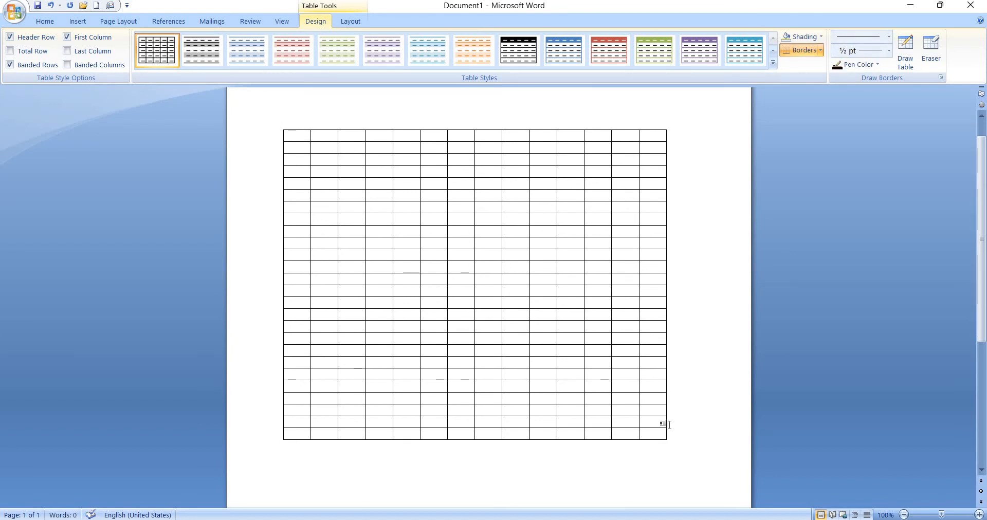
click(670, 425)
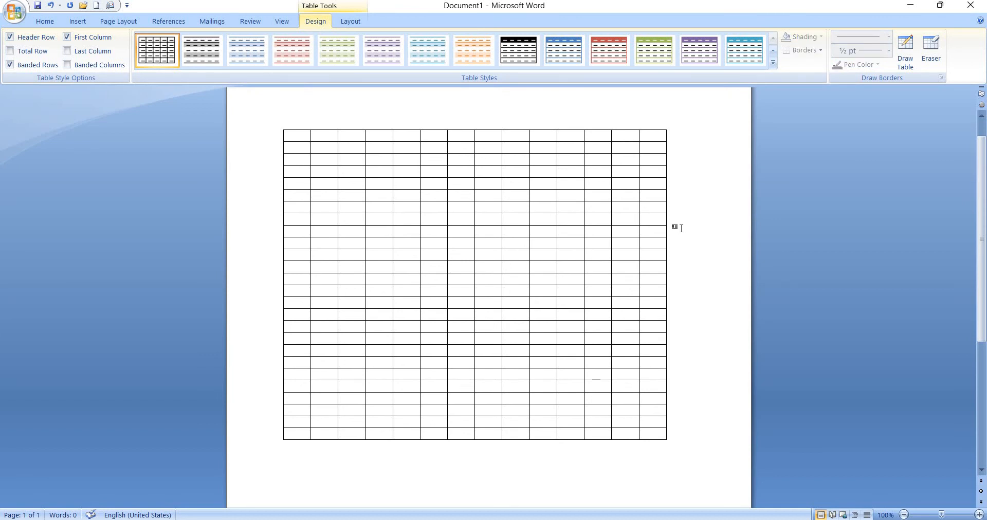
key(Return)
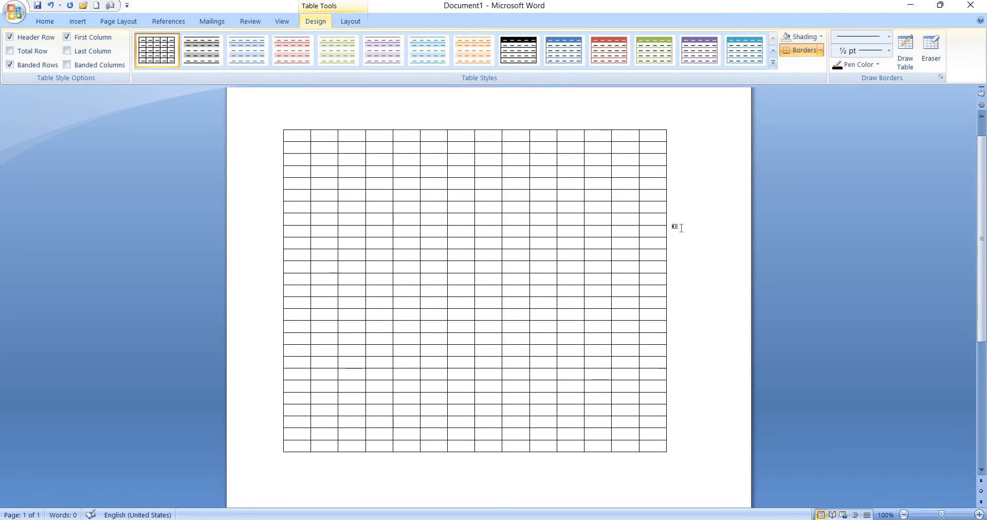
key(Return)
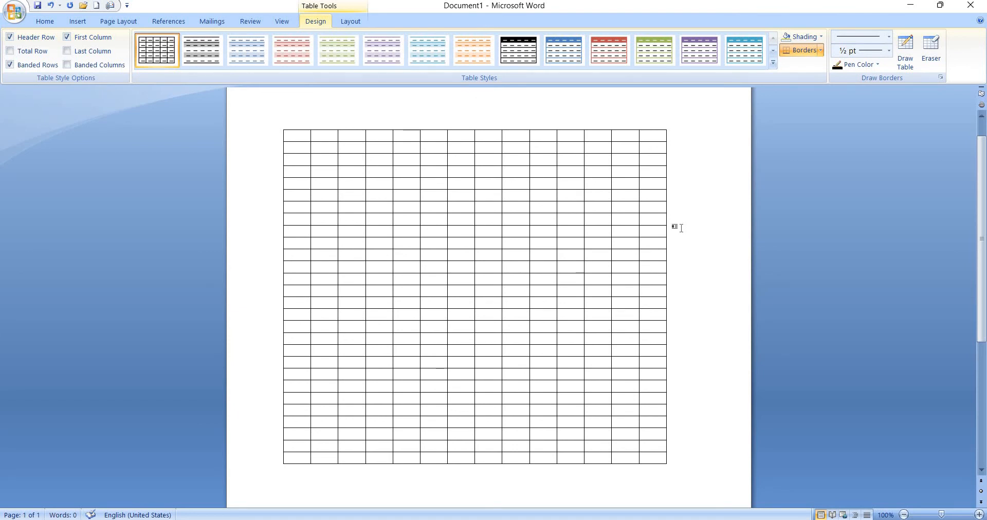
Select the whole document content and delete the table.
scroll(682, 228, down, 2)
scroll(681, 228, down, 5)
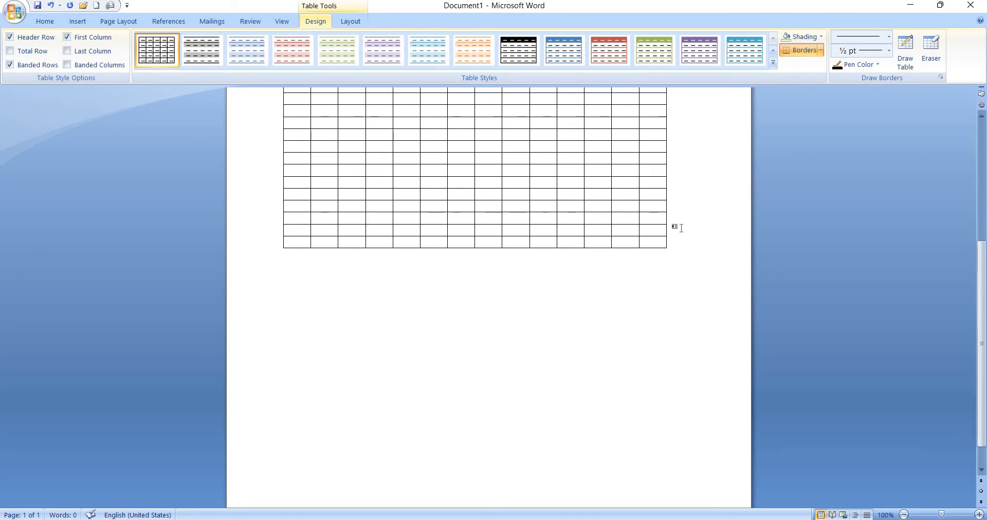
key(ctrl+a)
key(Delete)
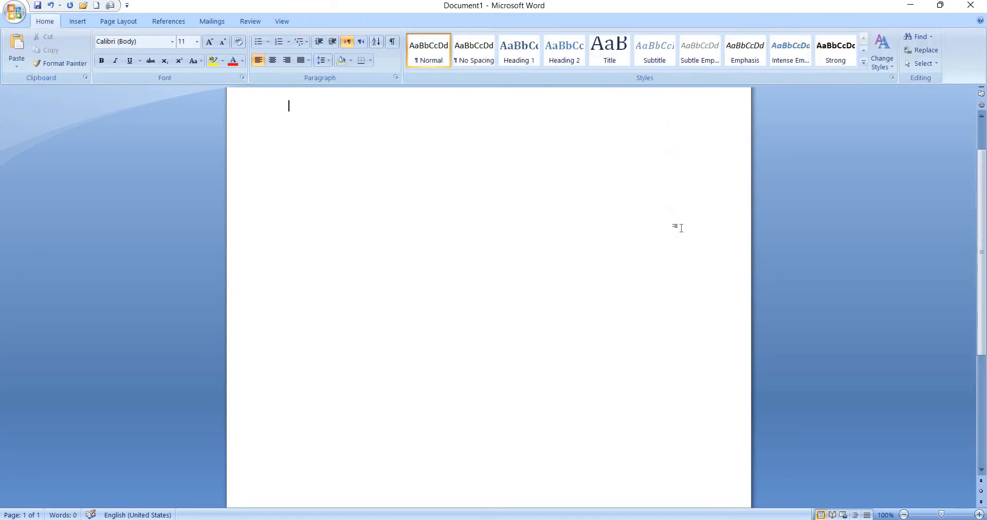
Insert a table with 4 columns and 6 rows using the table grid.
click(80, 21)
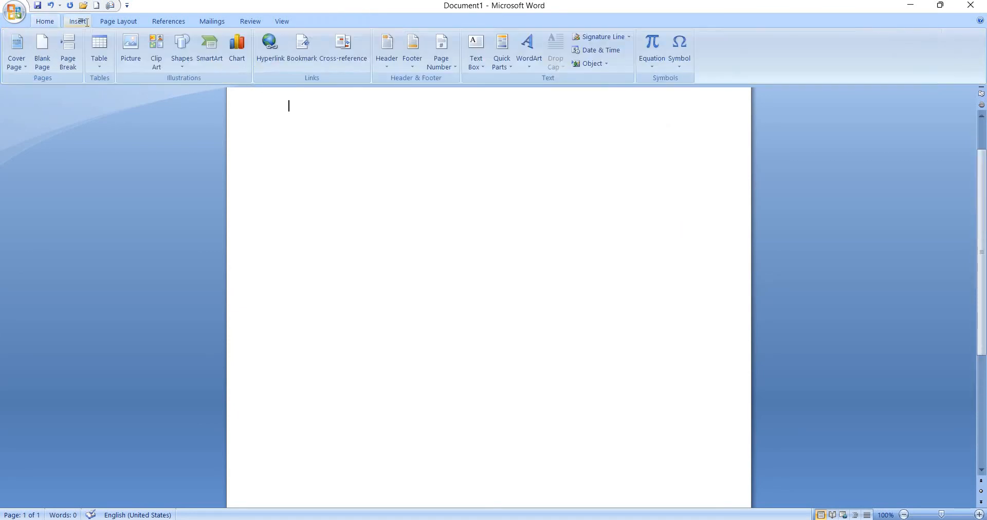
click(99, 67)
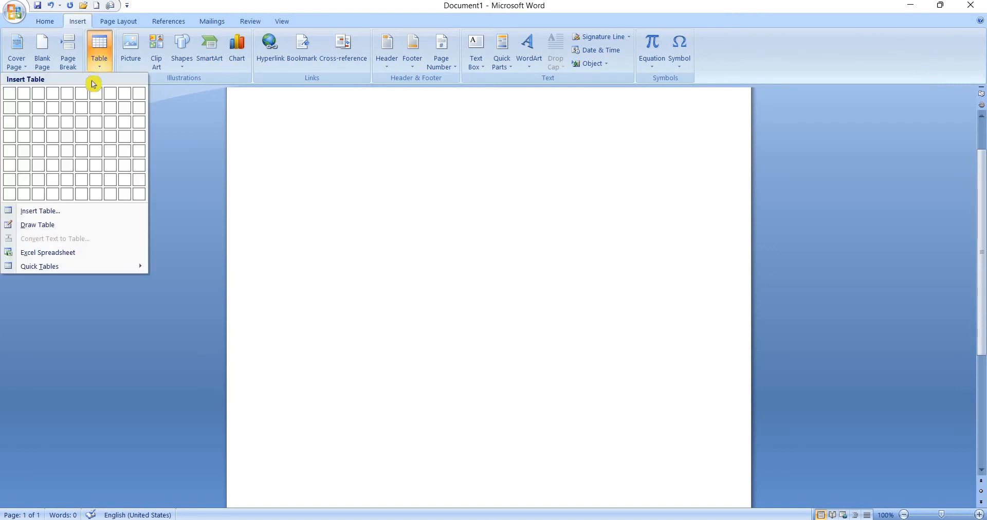
click(57, 171)
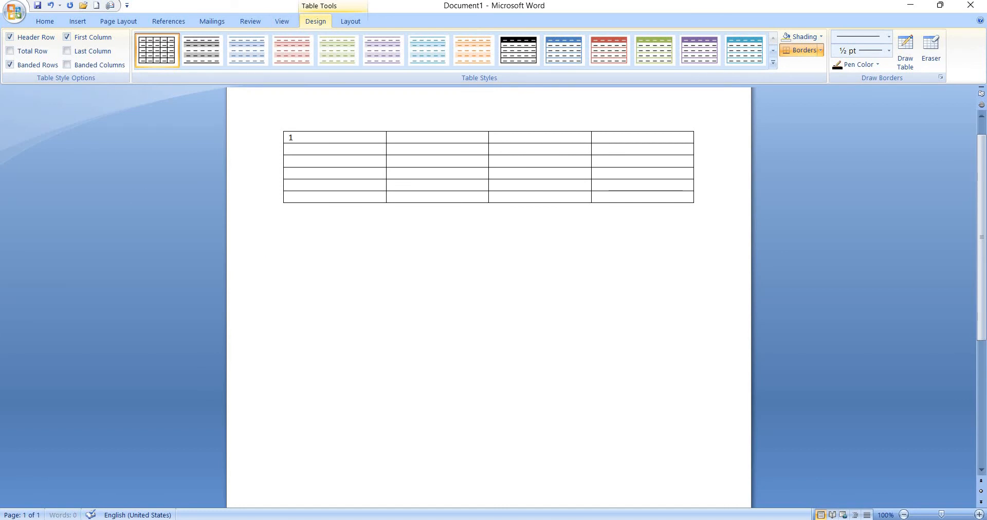
Number the cells of the first column from 1 to 6, one number per row.
text(1 )
text(2 )
text(3)
key(Down)
text(4)
key(Down)
text(5)
text(6)
key(Down)
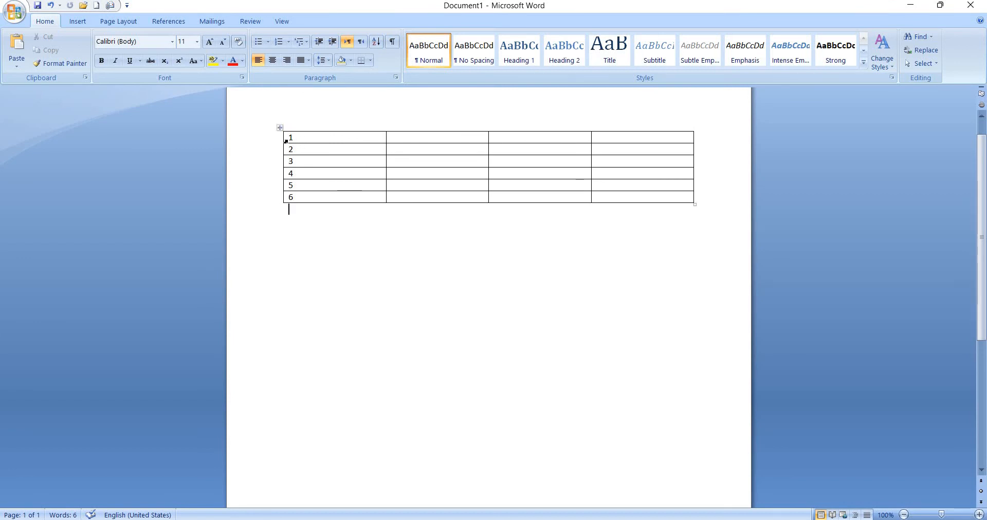
Set the font size of the numbers in the first column to 22.
drag(290, 138, 307, 200)
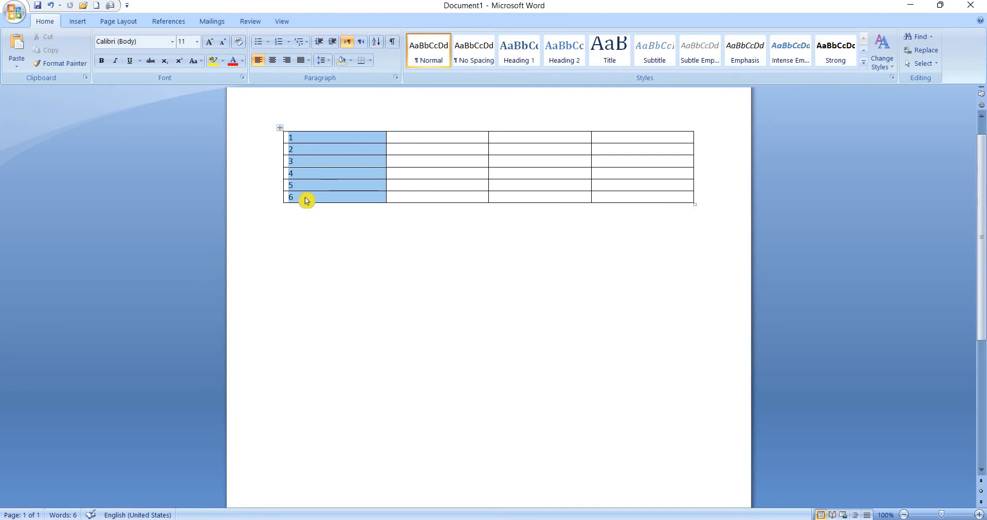
click(50, 21)
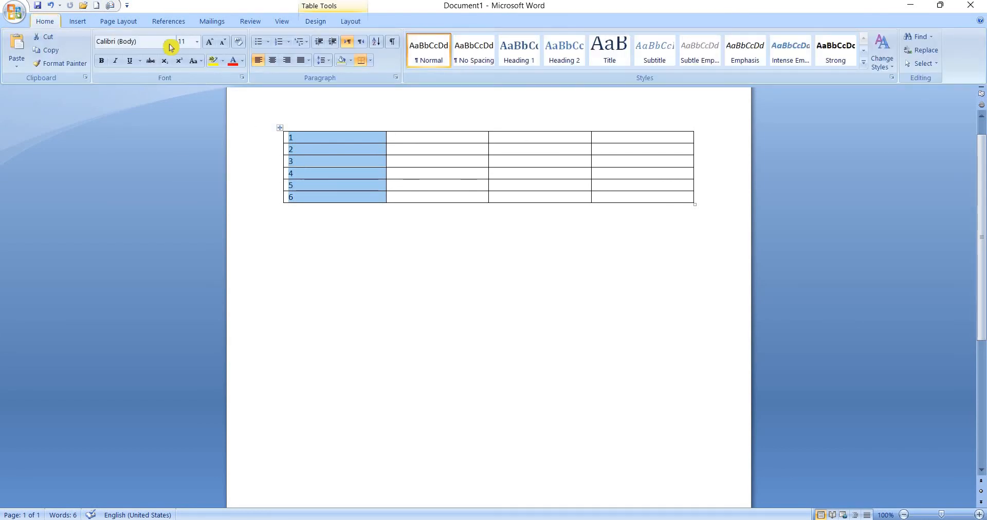
click(197, 41)
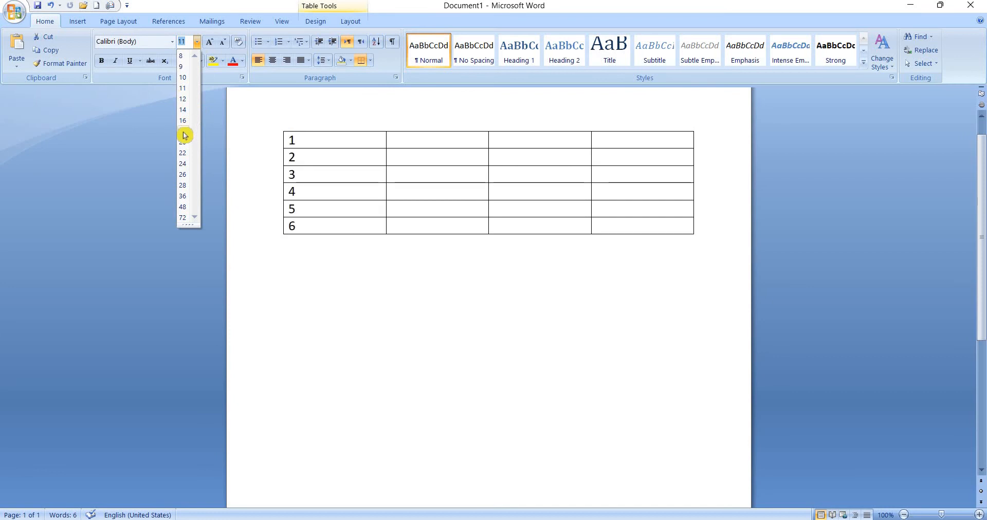
click(183, 153)
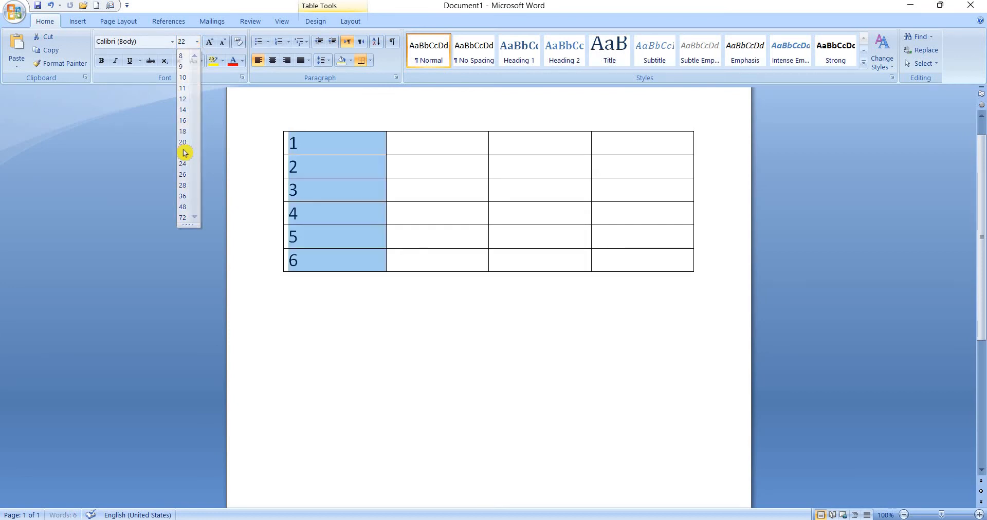
Format the first-column numbers as bold, underlined and italic in red with yellow highlighting.
click(101, 61)
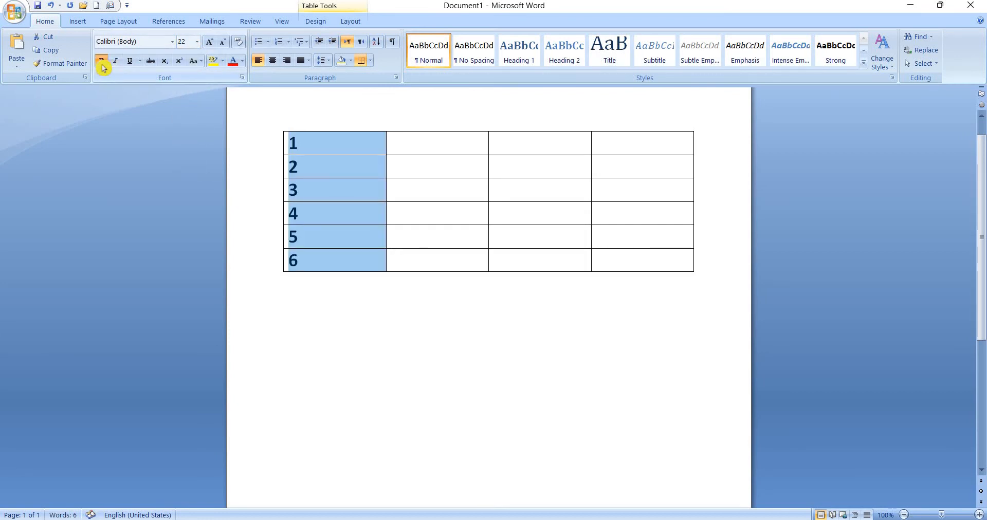
click(130, 61)
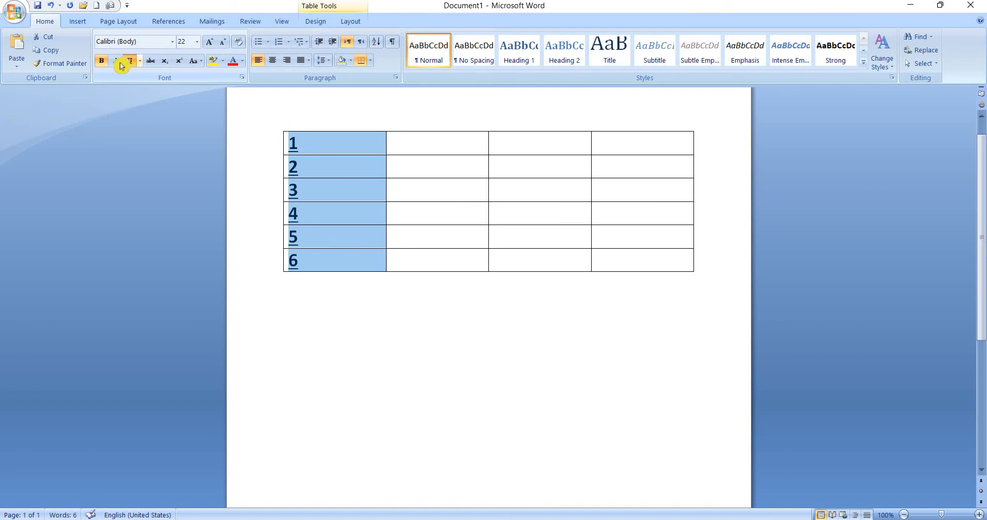
click(115, 61)
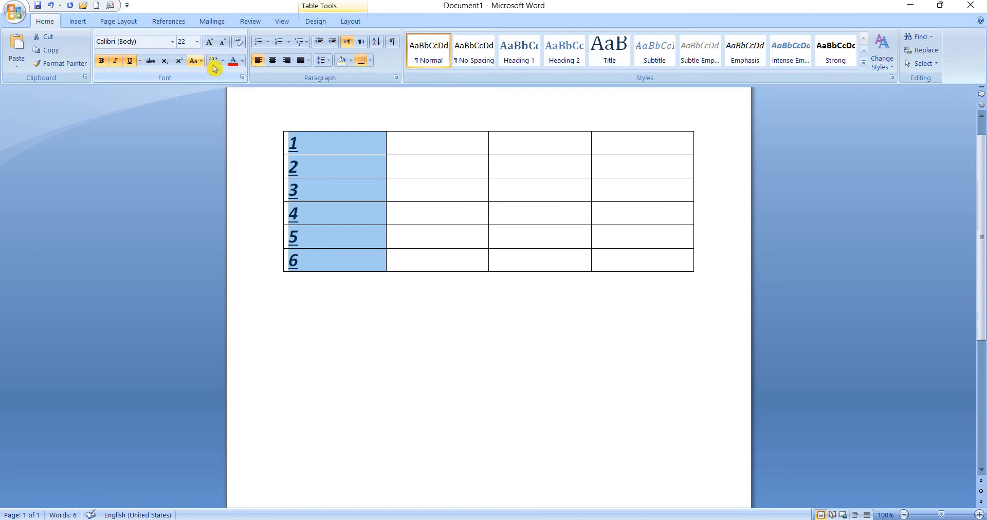
click(232, 62)
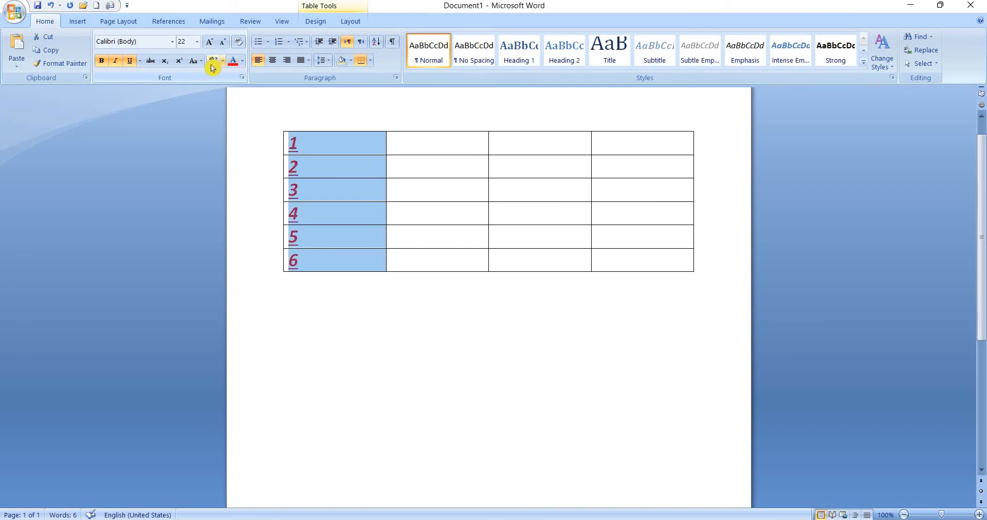
click(213, 61)
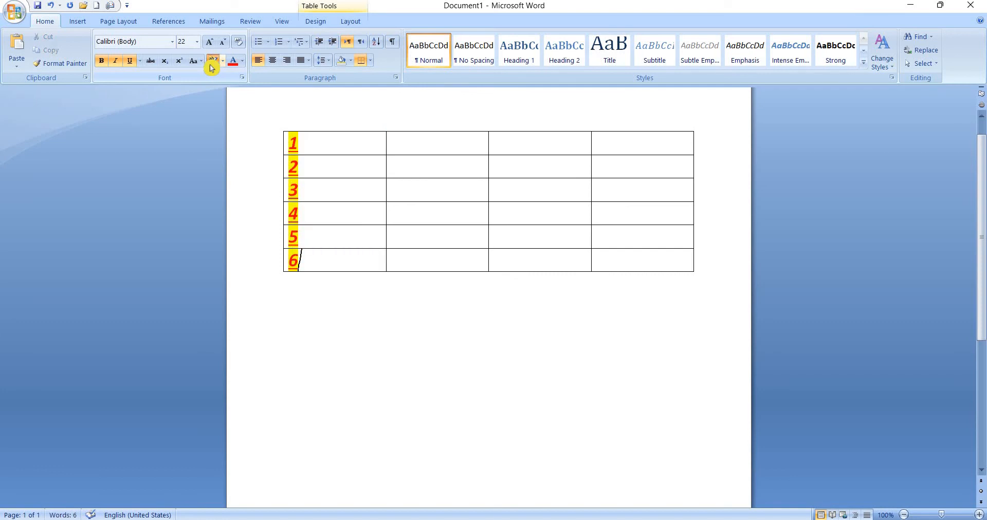
Remove the yellow highlighting from the numbers in the first column.
click(222, 61)
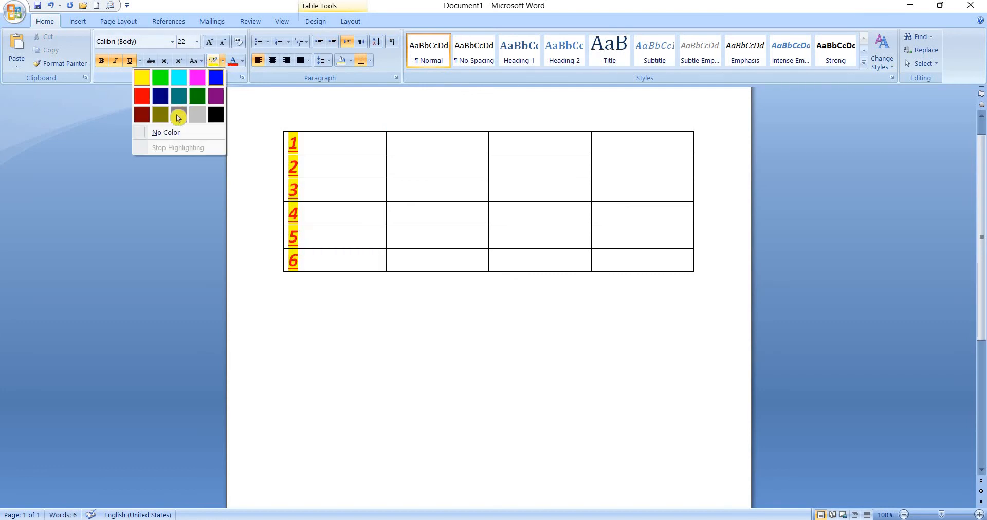
click(174, 133)
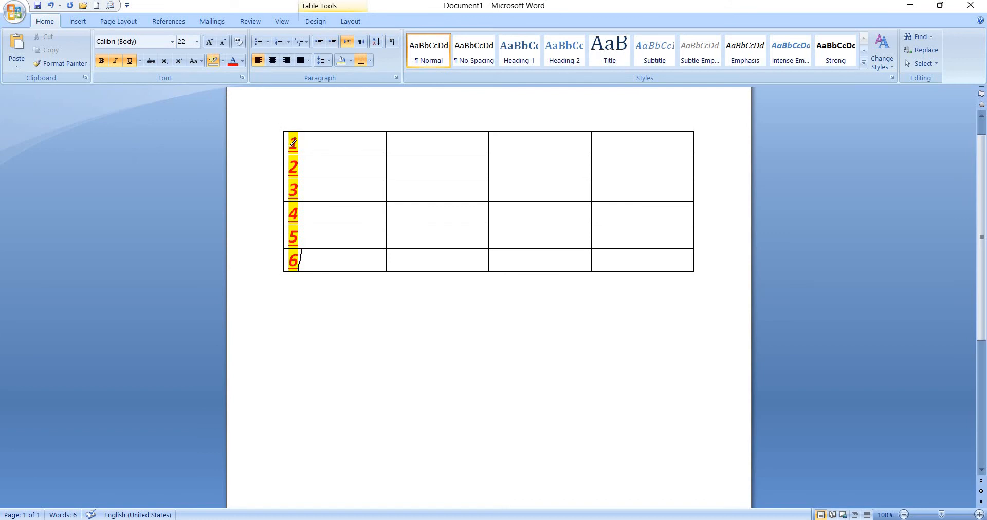
click(294, 128)
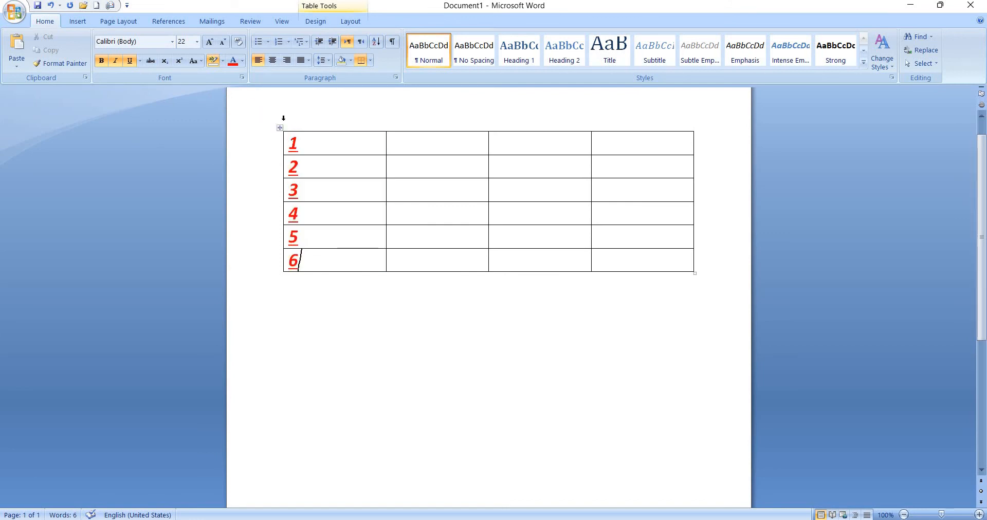
Change the font color of the first-column numbers to the darkest shade of the tan theme color.
click(241, 63)
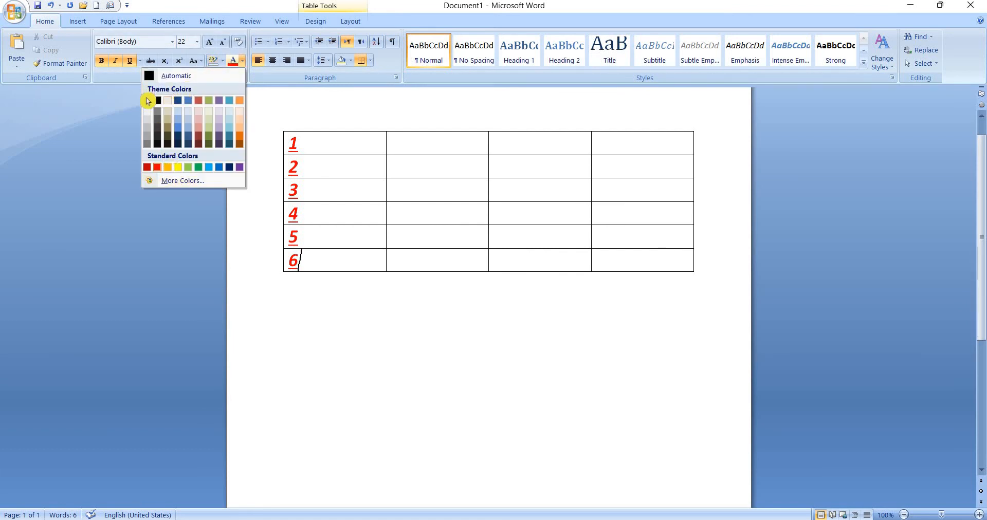
click(169, 146)
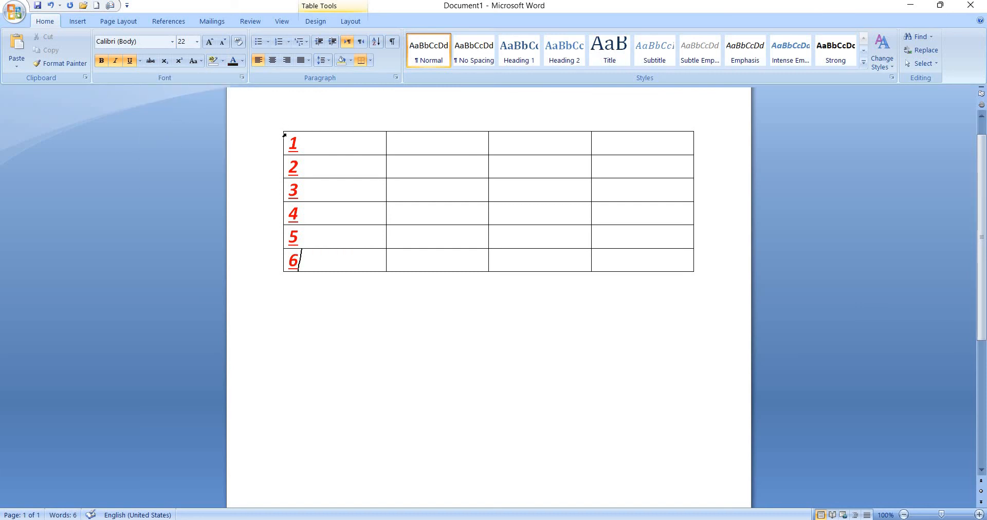
drag(291, 142, 320, 263)
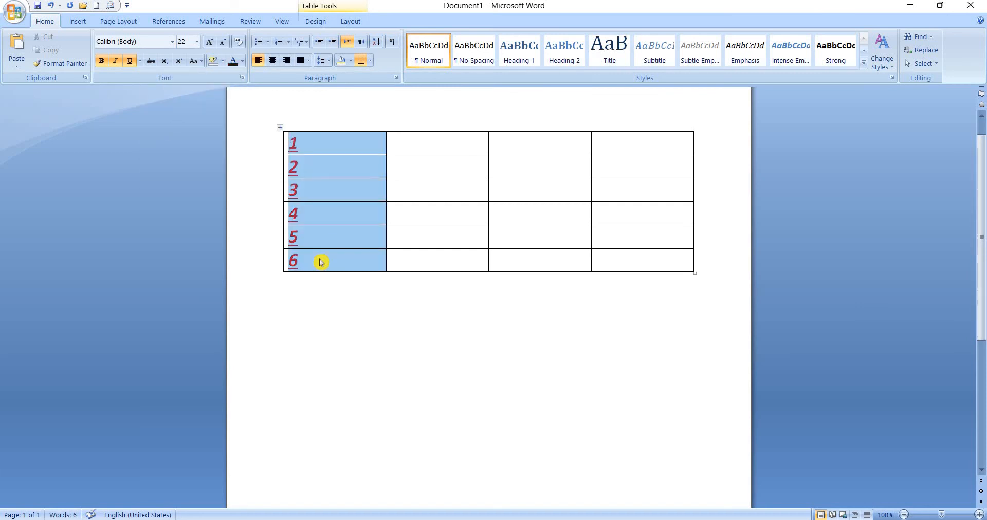
click(234, 61)
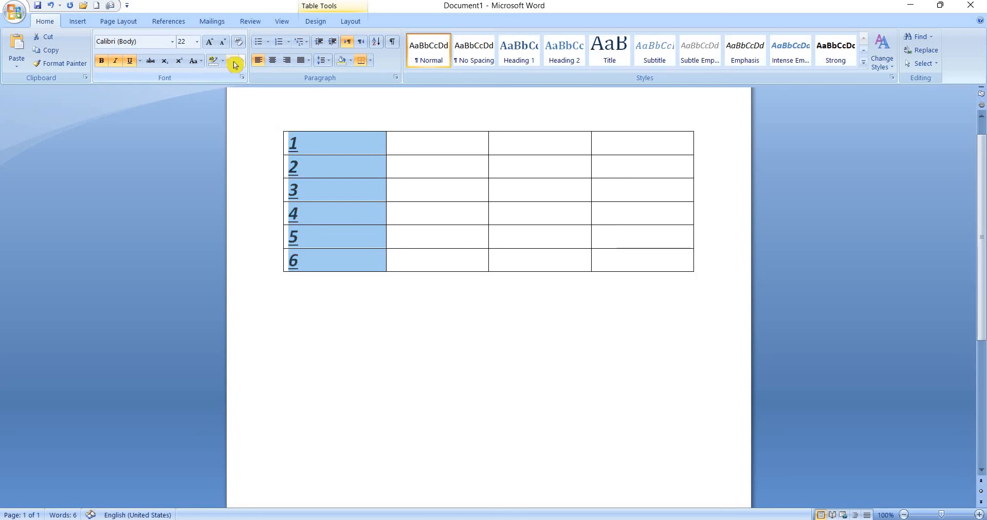
Remove the underline, bold and italic formatting from the first-column numbers.
click(133, 61)
click(103, 62)
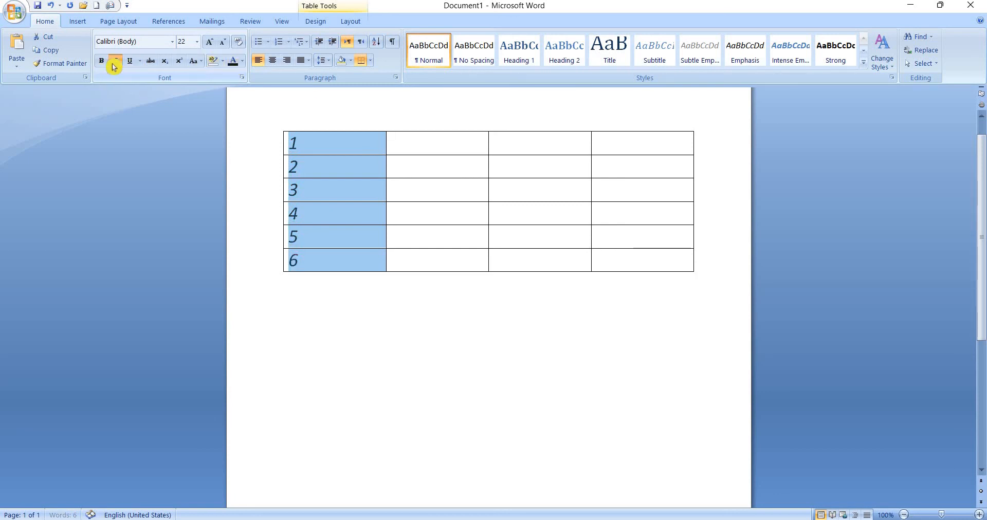
click(114, 63)
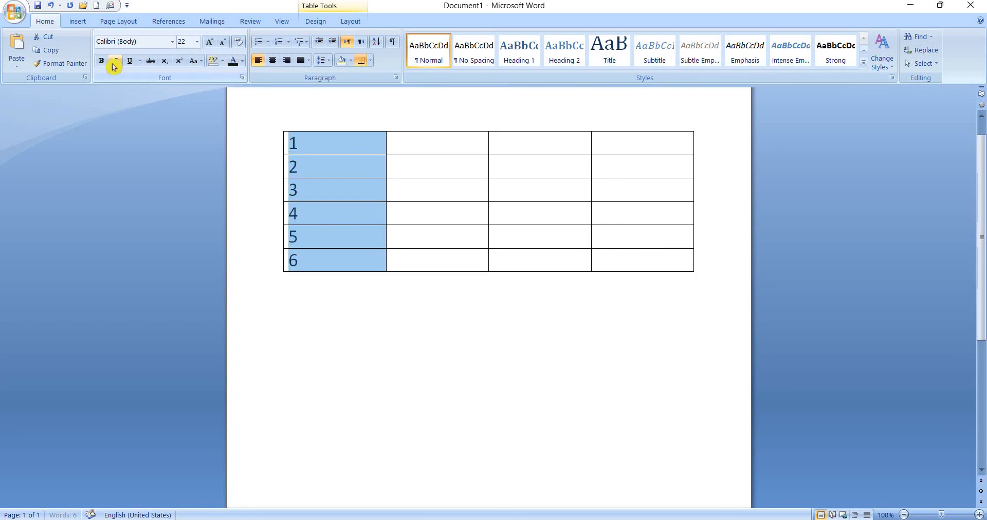
Try to apply black text highlighting to the empty cells of the second column.
click(409, 460)
drag(412, 138, 458, 260)
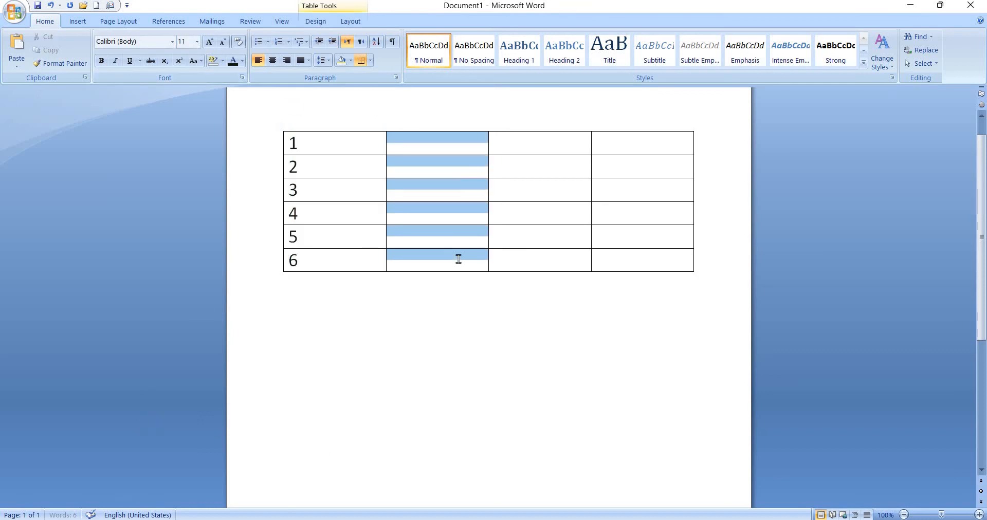
click(223, 61)
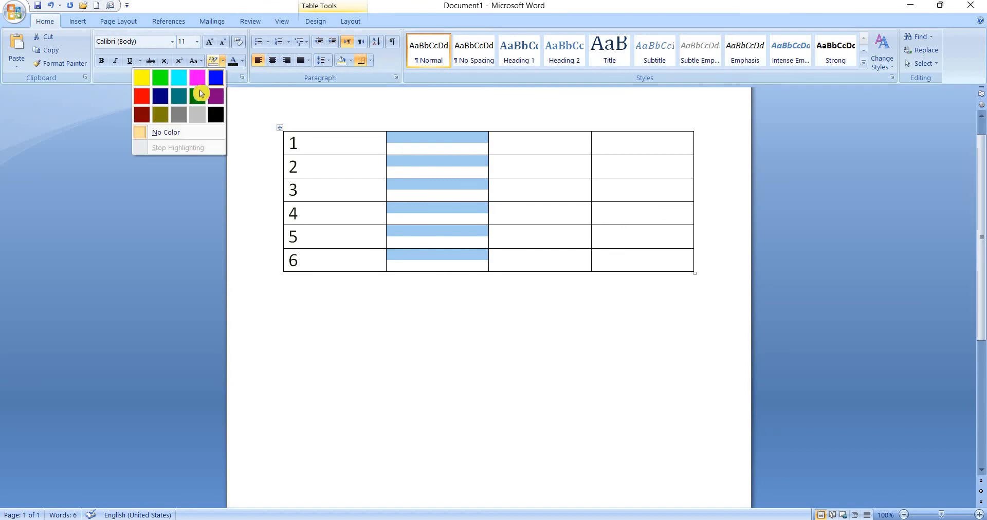
click(215, 114)
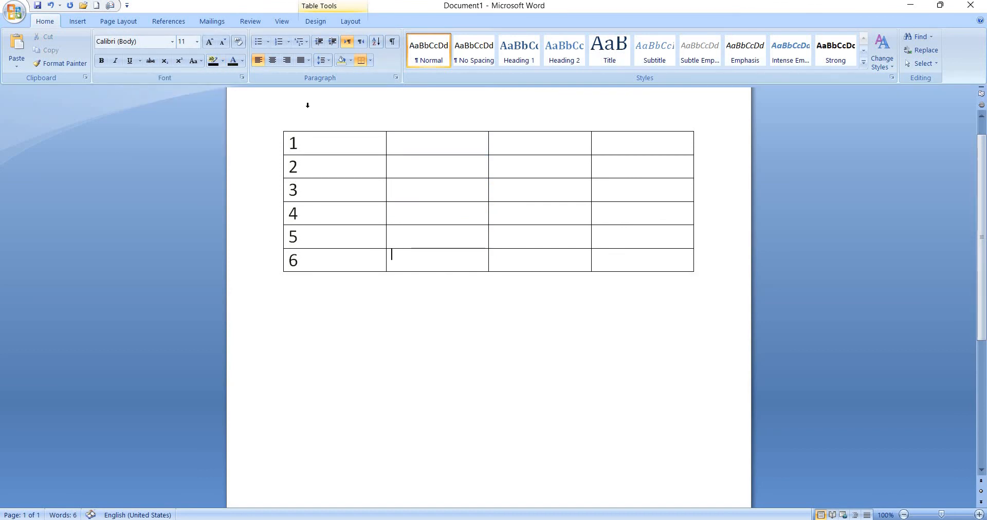
Select the second column again and try to apply dark green text highlighting to it.
click(392, 125)
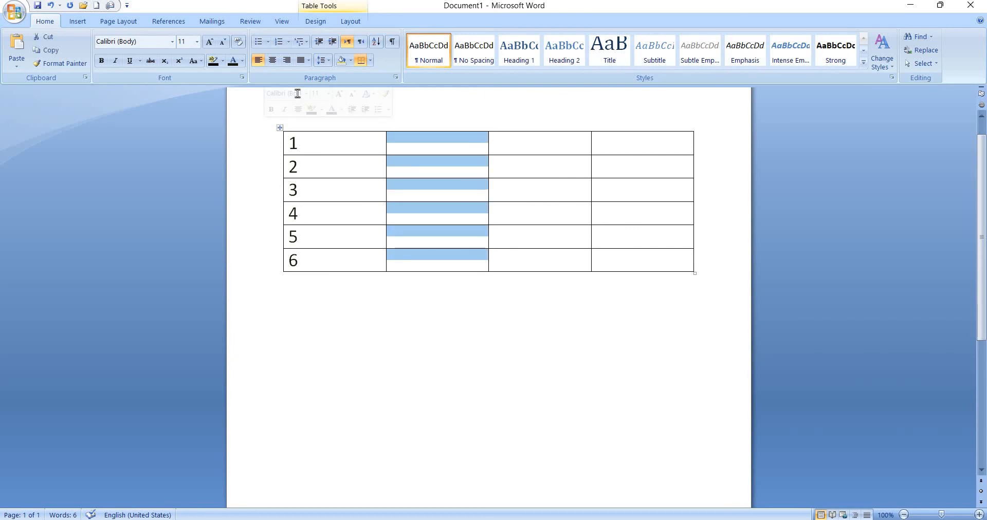
click(223, 60)
click(199, 96)
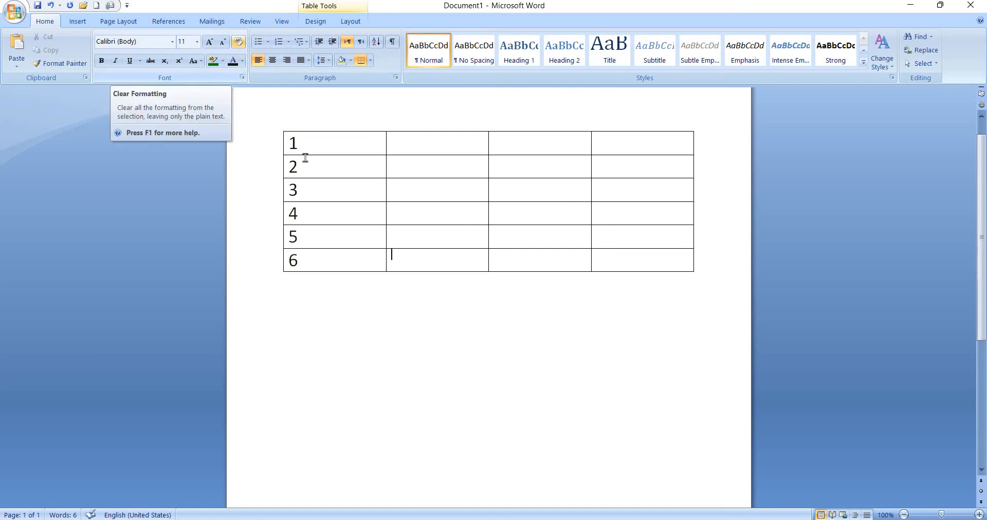
drag(305, 146, 646, 260)
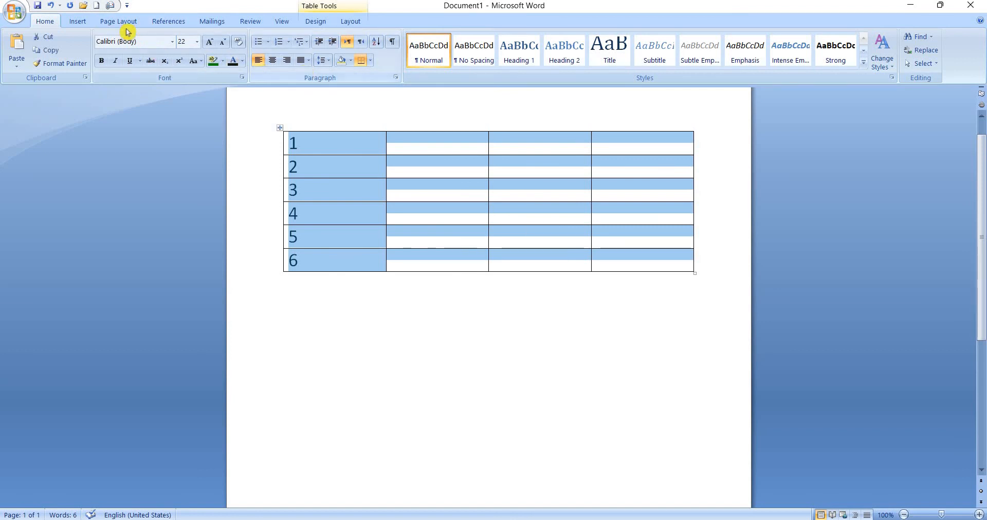
click(69, 22)
click(99, 56)
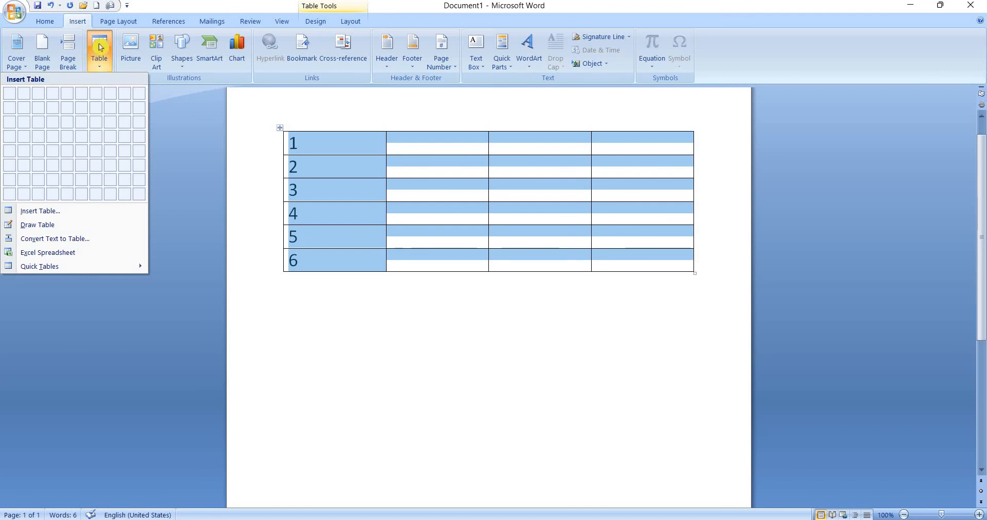
click(108, 69)
click(105, 66)
click(280, 142)
click(287, 140)
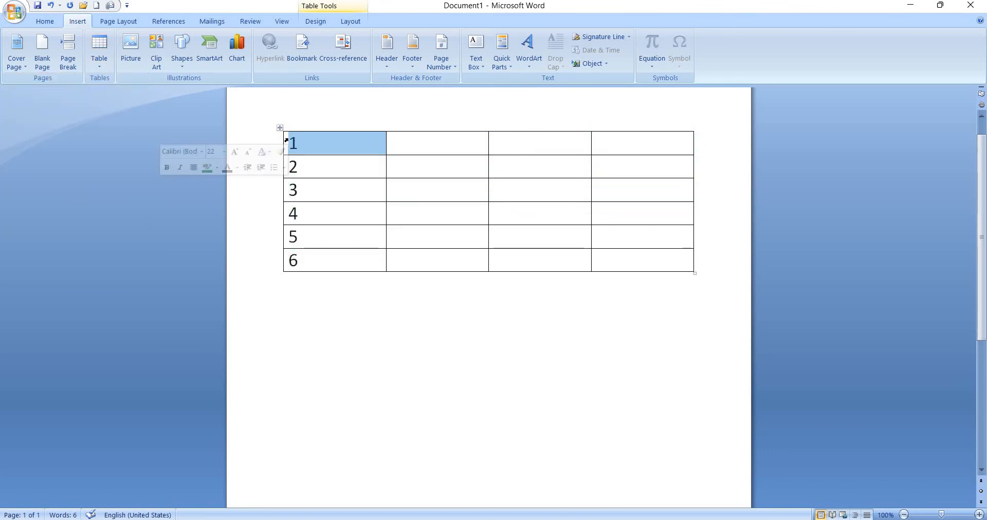
Change the font color of the first-column numbers 1 to 6 to the standard light blue.
drag(311, 195, 311, 259)
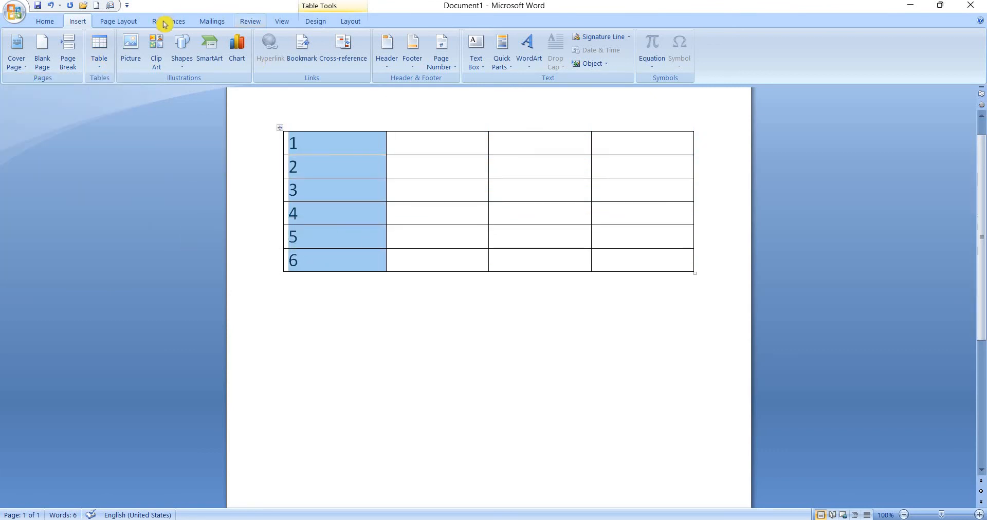
click(45, 20)
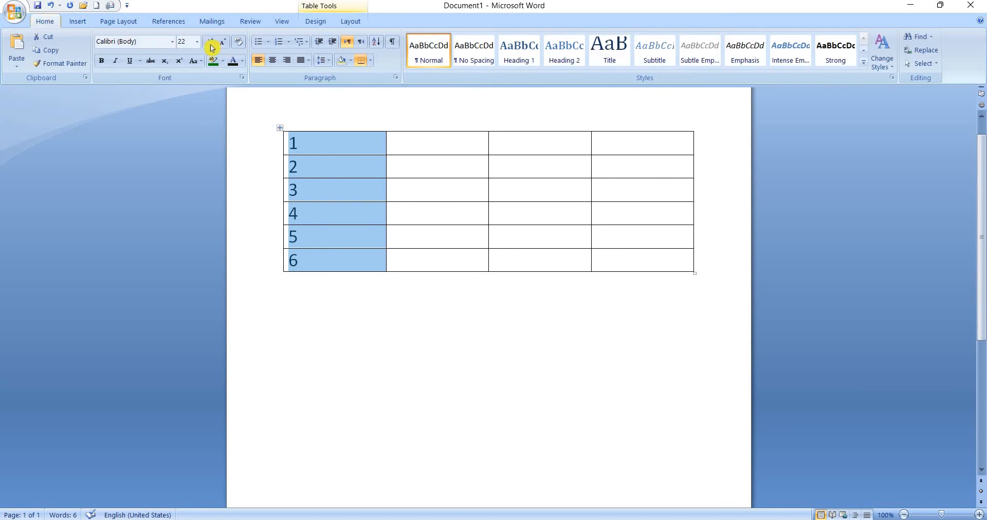
click(242, 61)
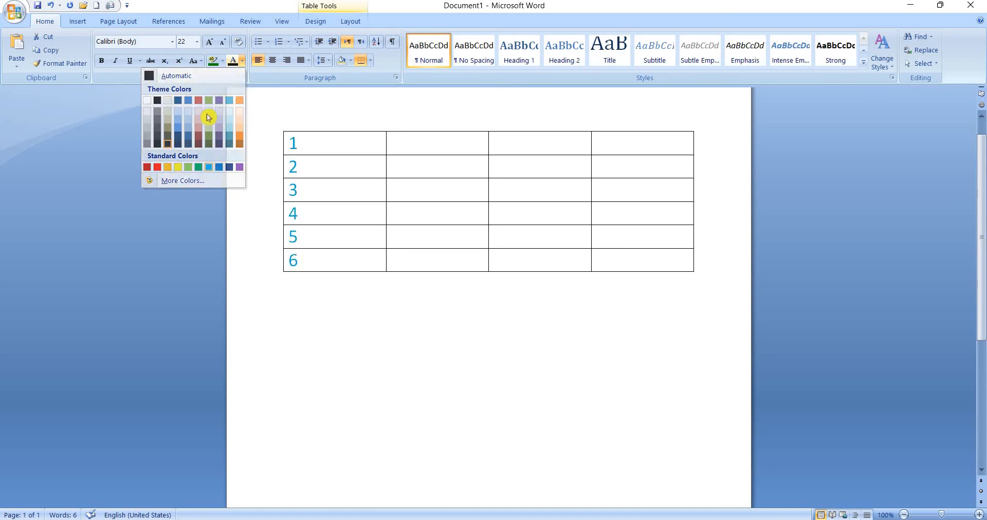
click(209, 167)
click(485, 369)
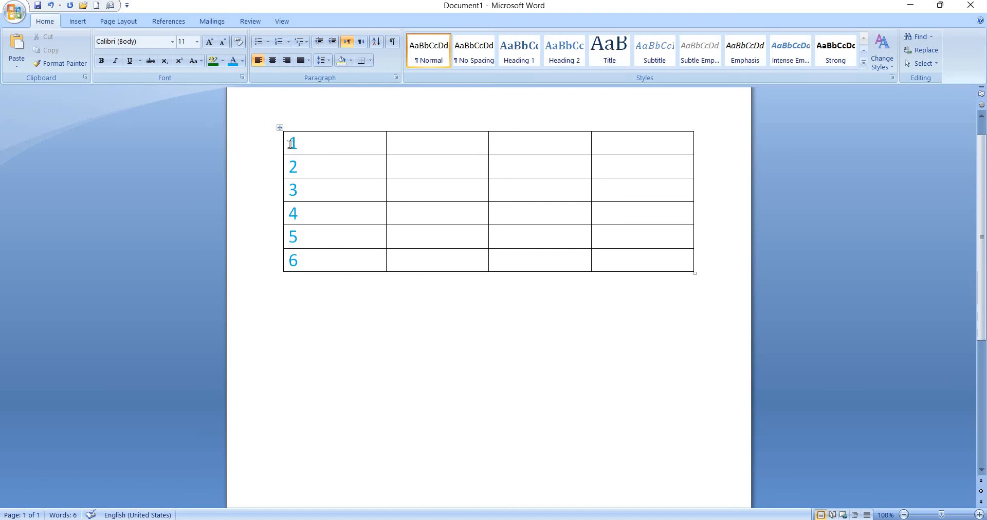
Delete the numbered first column and add three blank rows within the remaining table.
drag(290, 143, 319, 259)
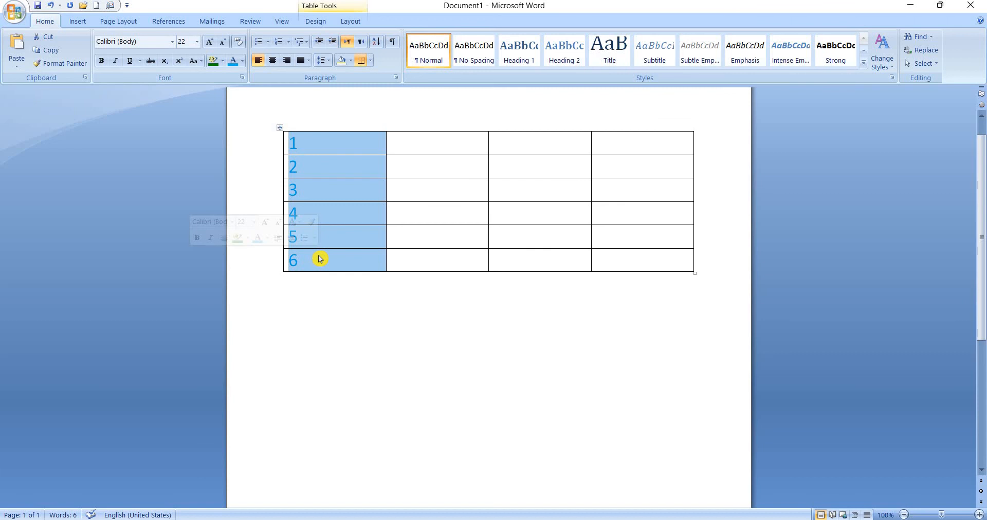
key(BackSpace)
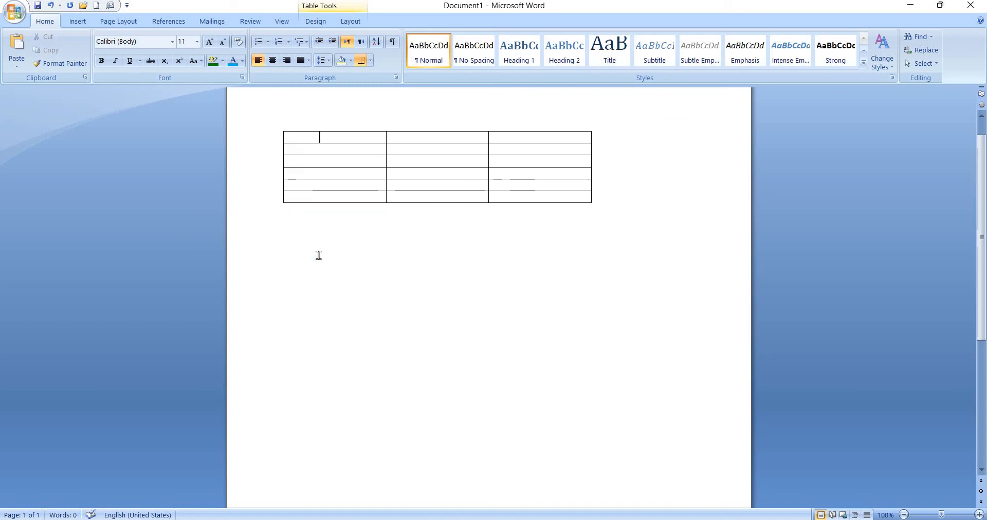
click(609, 162)
key(Return)
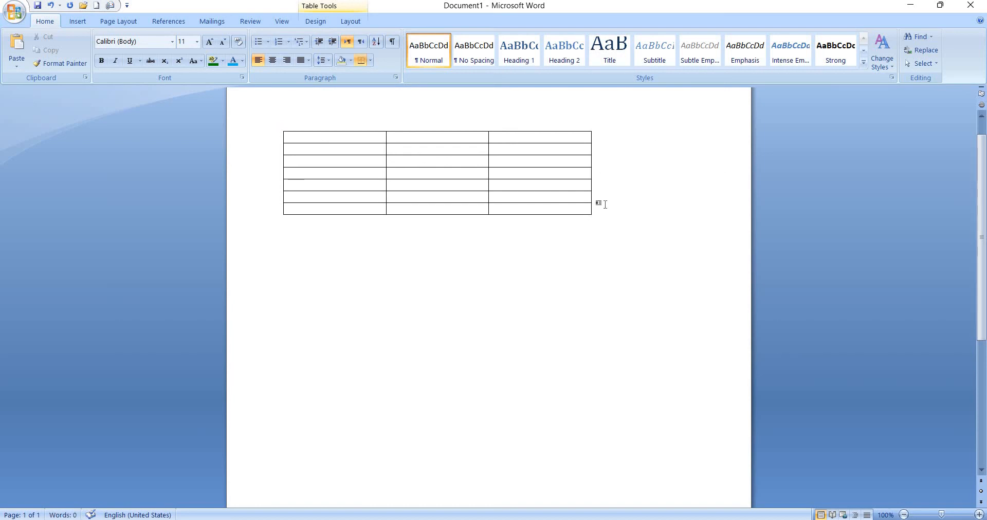
key(Return)
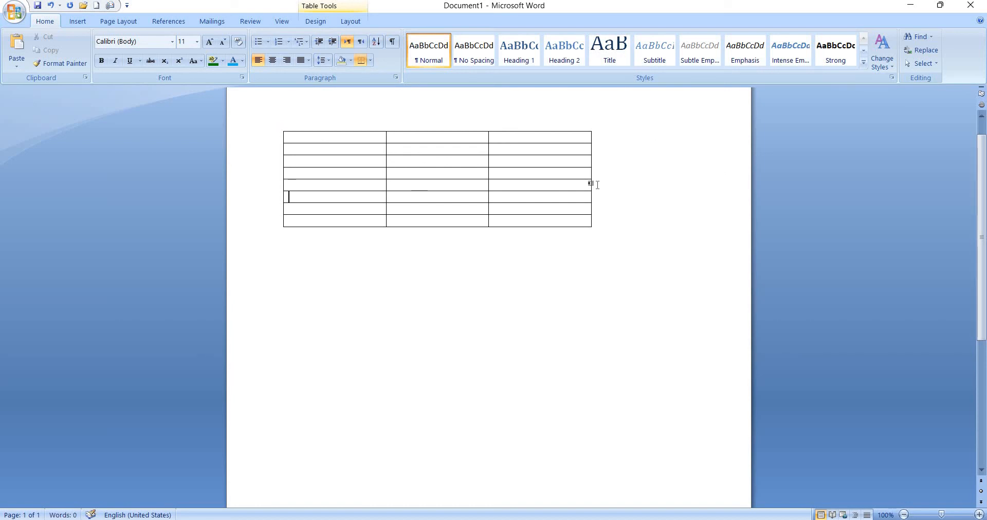
key(Return)
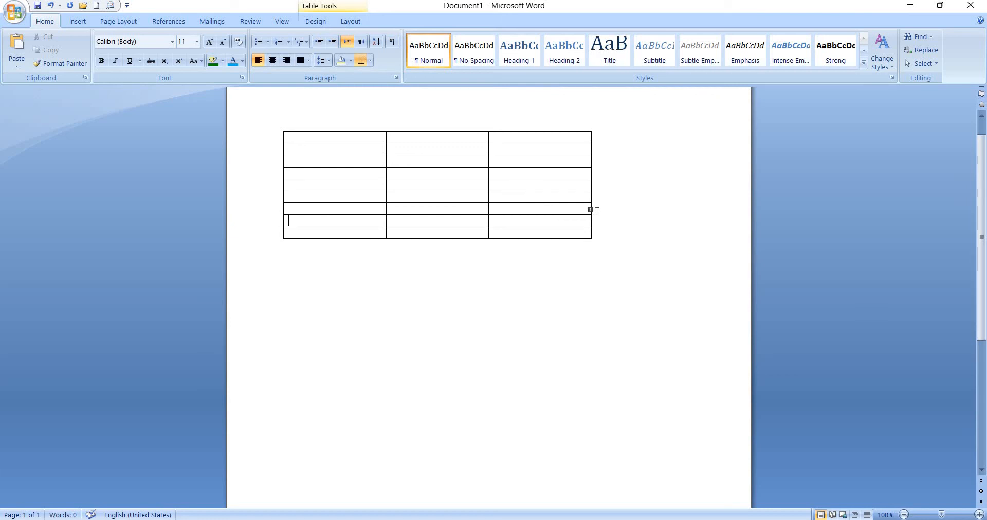
Browse the built-in Quick Tables, including the calendar templates, and close the gallery without inserting one.
click(77, 21)
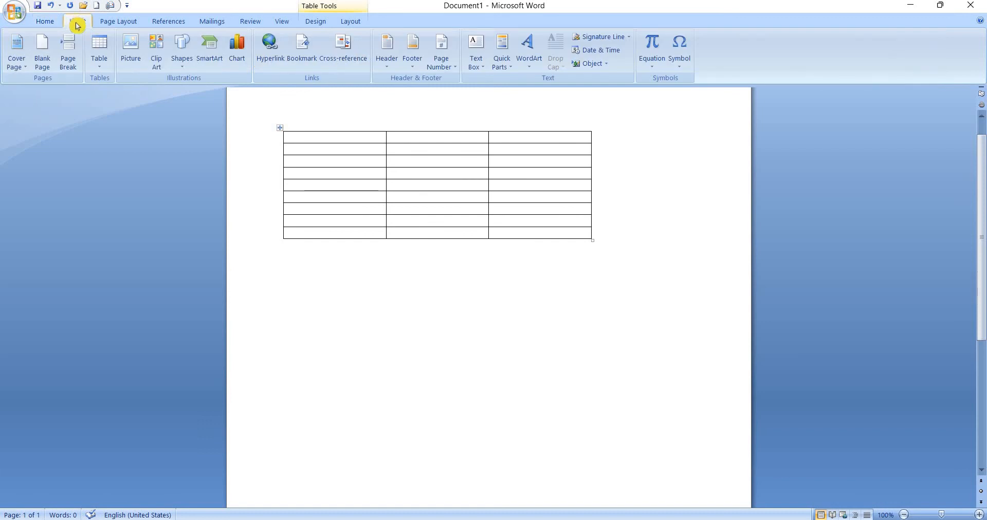
click(100, 56)
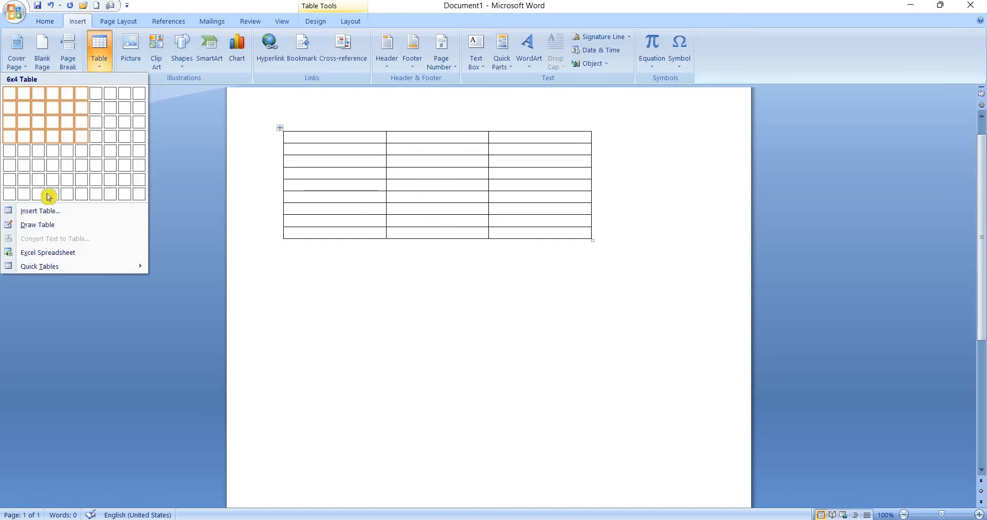
mouse_move(134, 267)
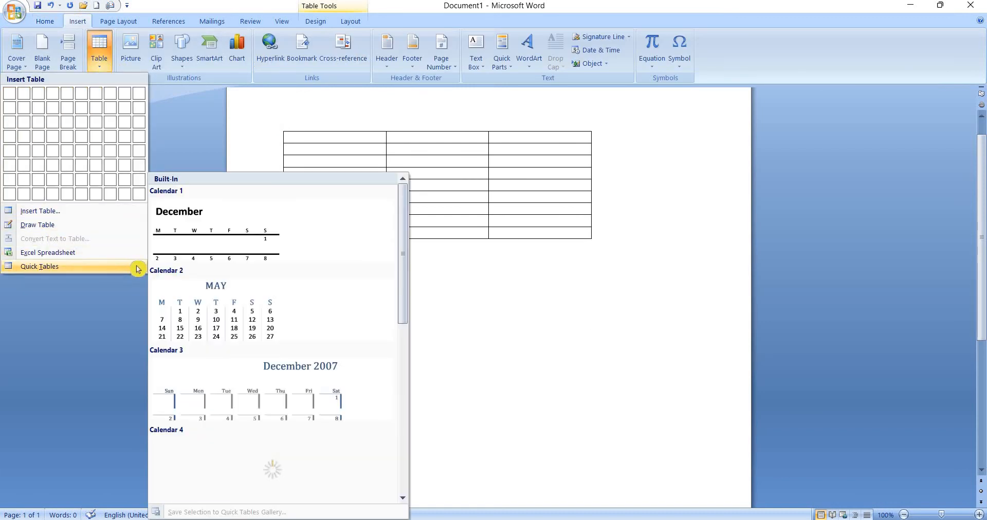
scroll(195, 302, down, 3)
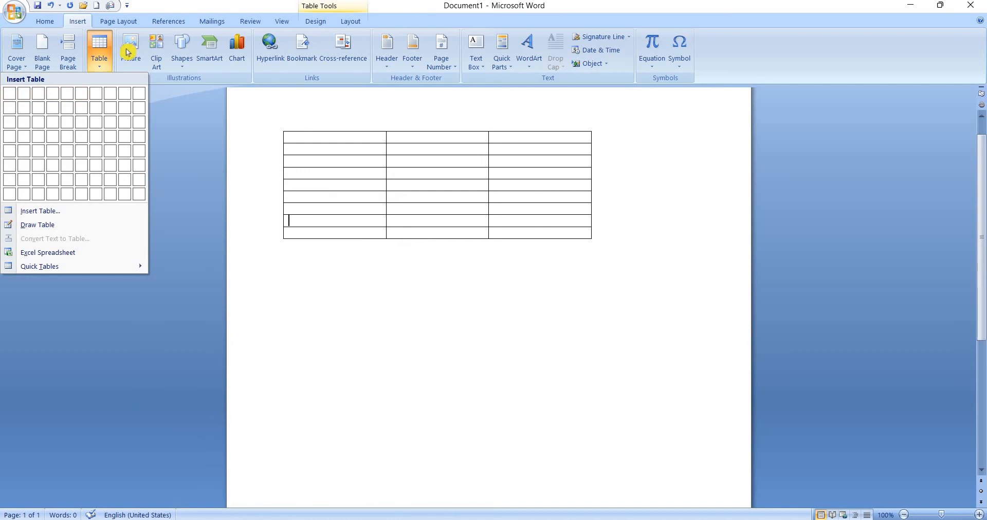
click(302, 289)
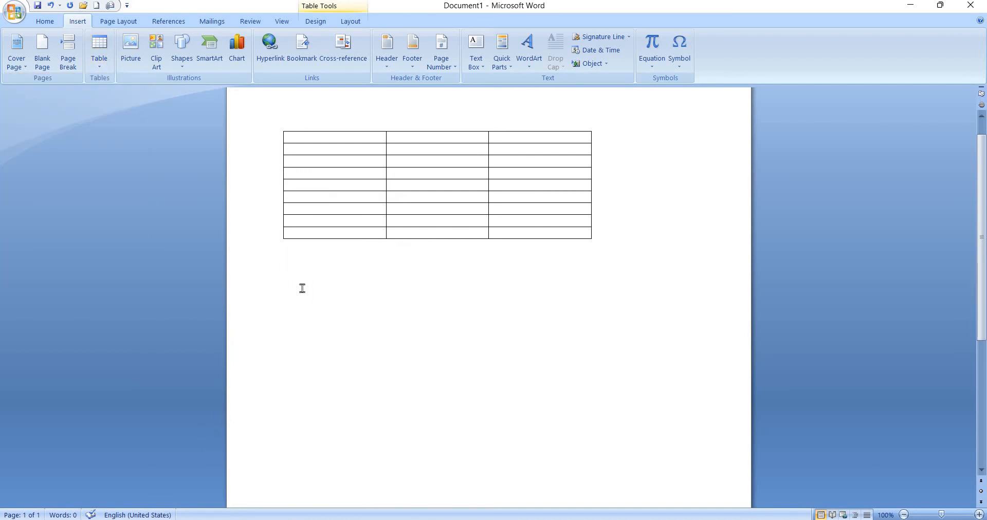
scroll(303, 288, up, 1)
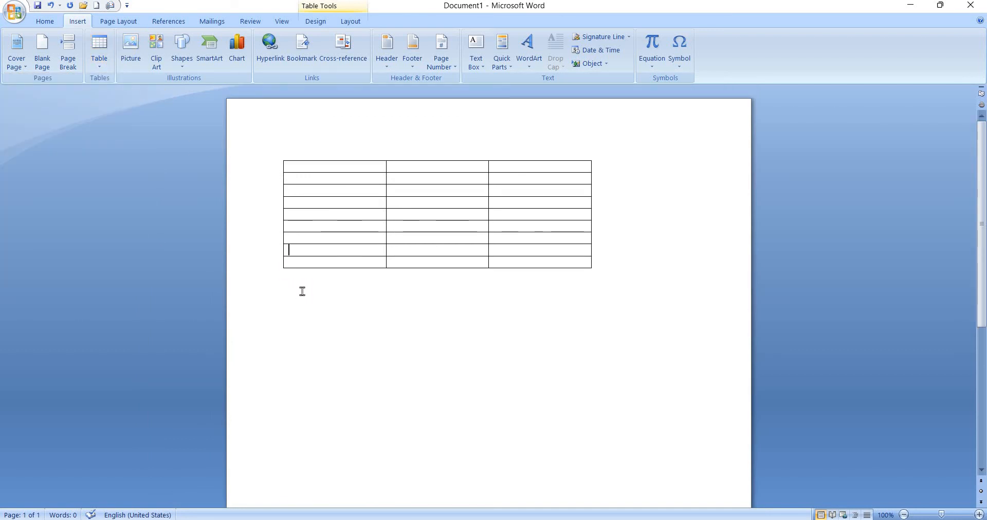